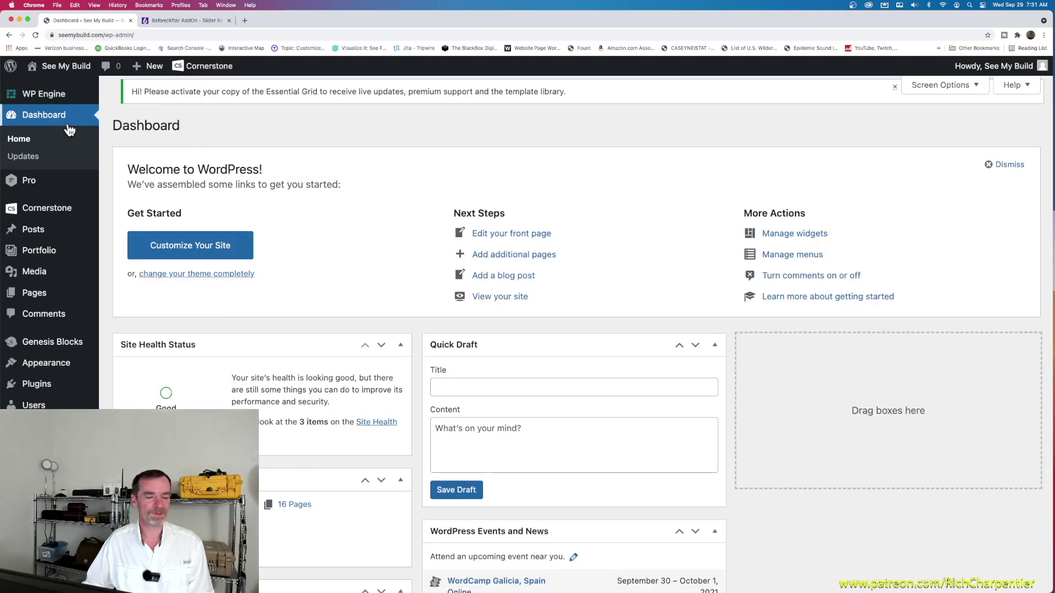
# Step: Open the list of installed plugins and examine all its entries, including Twenty20 Image Before-After
pyautogui.scroll(-1, 69, 129)
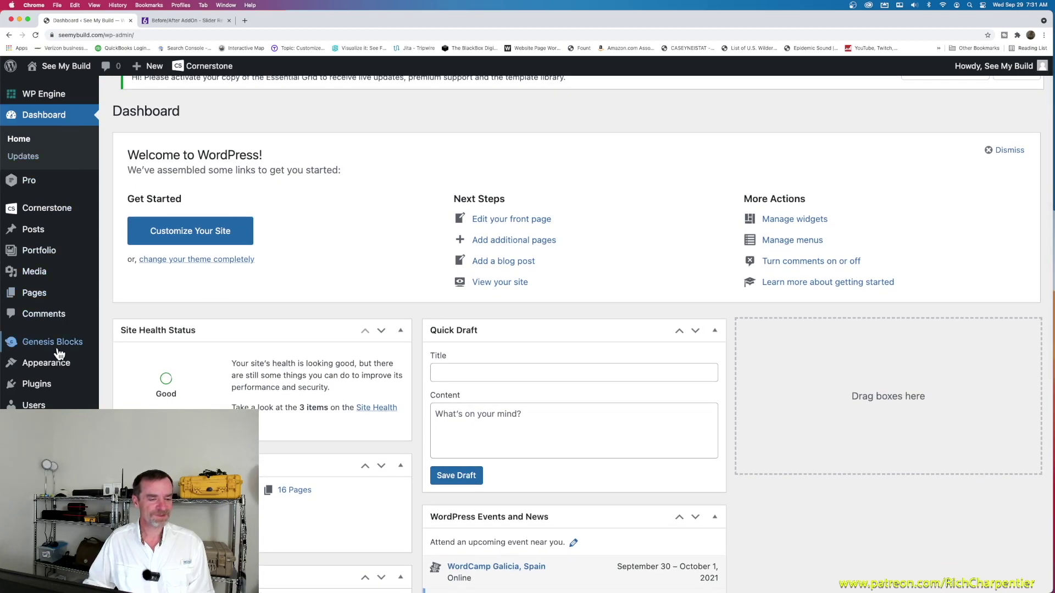
pyautogui.moveTo(50, 391)
pyautogui.click(154, 388)
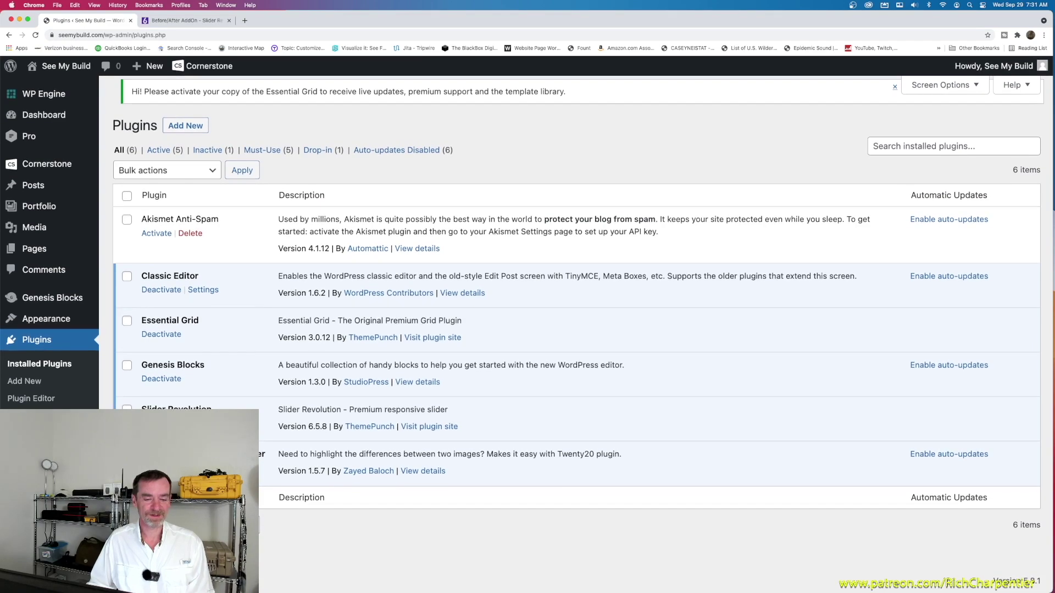
pyautogui.moveTo(470, 24); pyautogui.dragTo(693, 5)
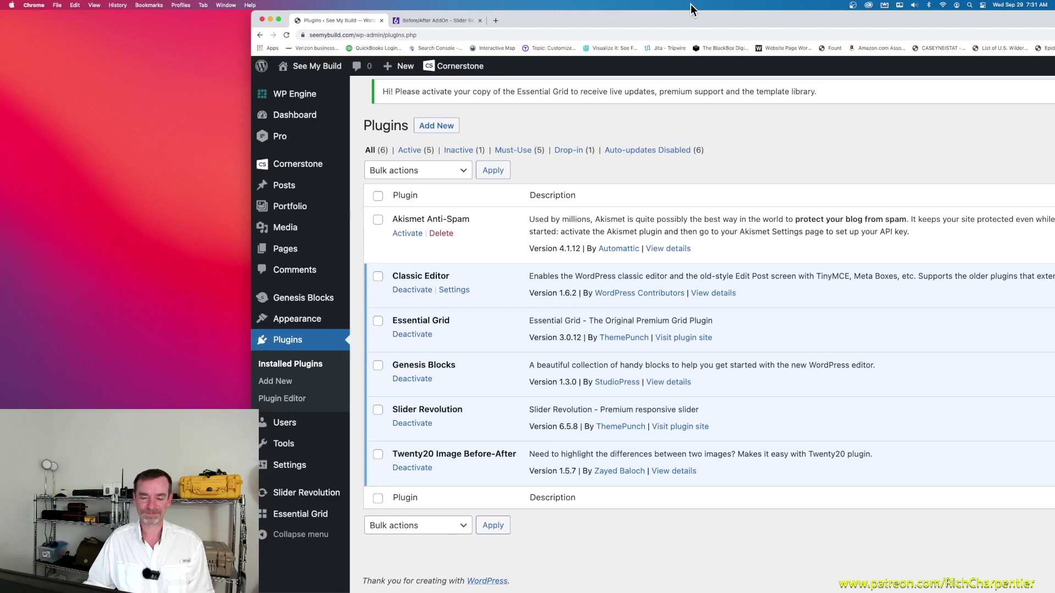
pyautogui.moveTo(564, 24); pyautogui.dragTo(610, 19)
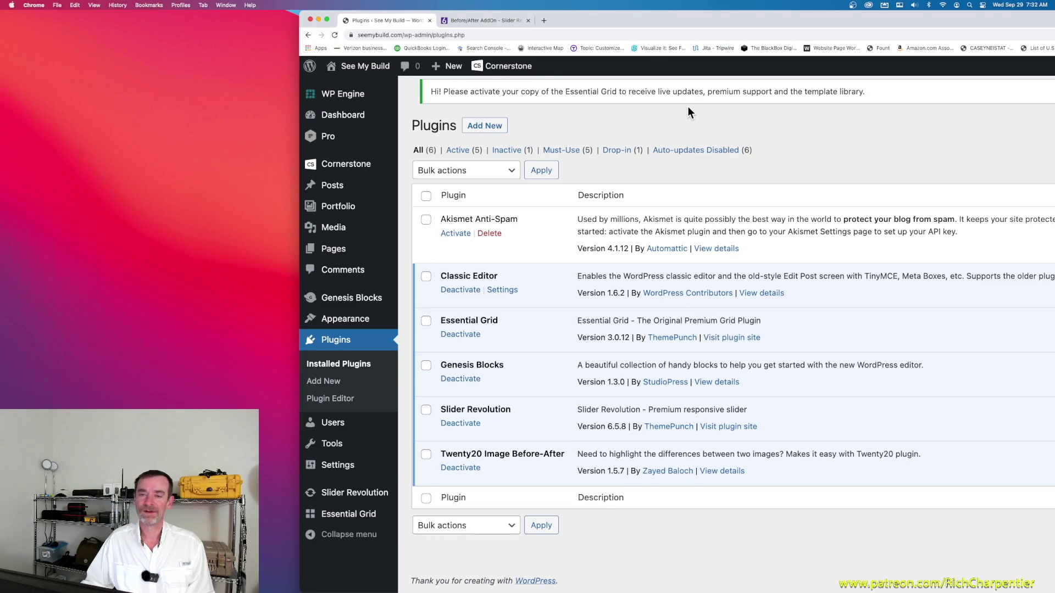
pyautogui.doubleClick(566, 20)
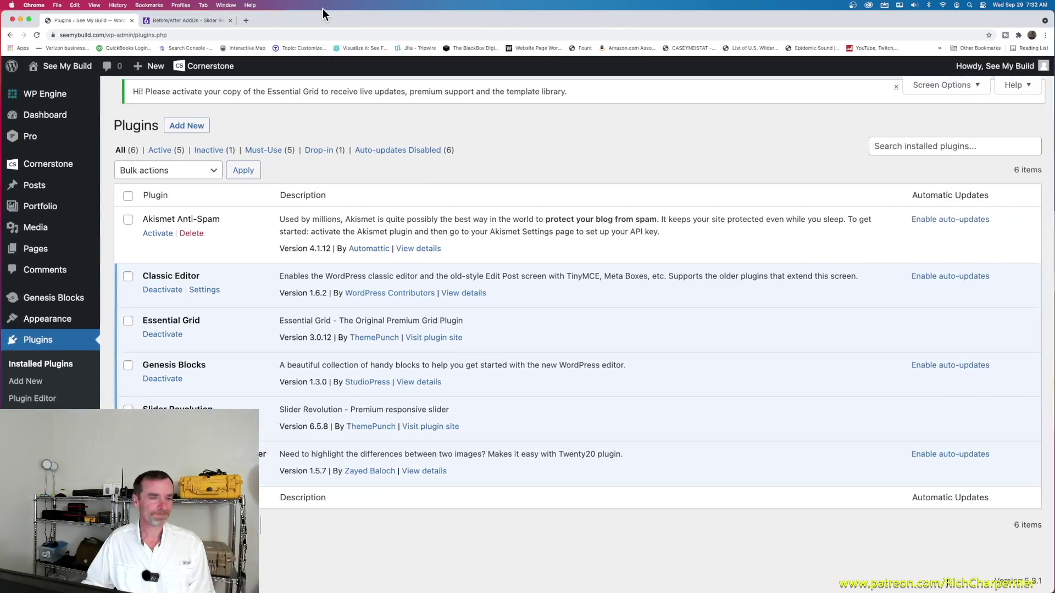
# Step: Search wordpress.org for "twenty20" in a new browser tab, then close that tab
pyautogui.click(245, 21)
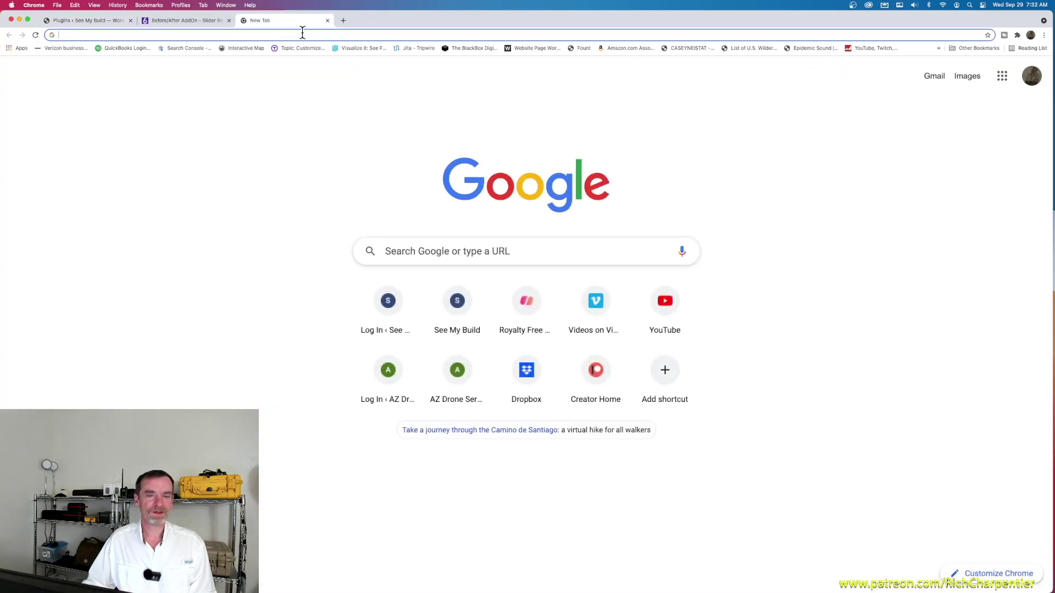
pyautogui.write('wordpress.')
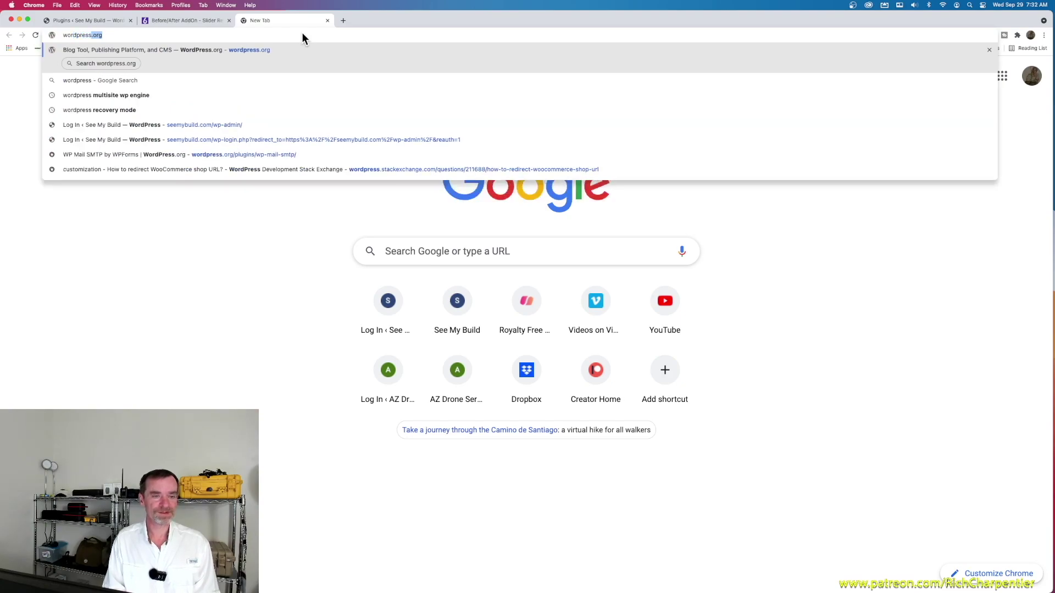
pyautogui.write('org')
pyautogui.press('Return')
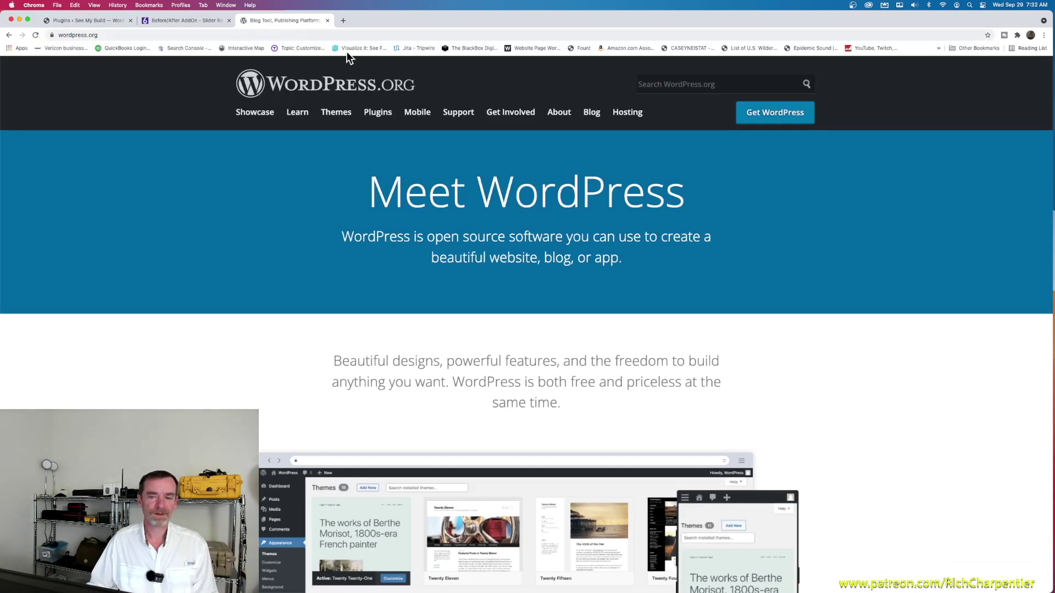
pyautogui.click(730, 85)
pyautogui.write('twenty20')
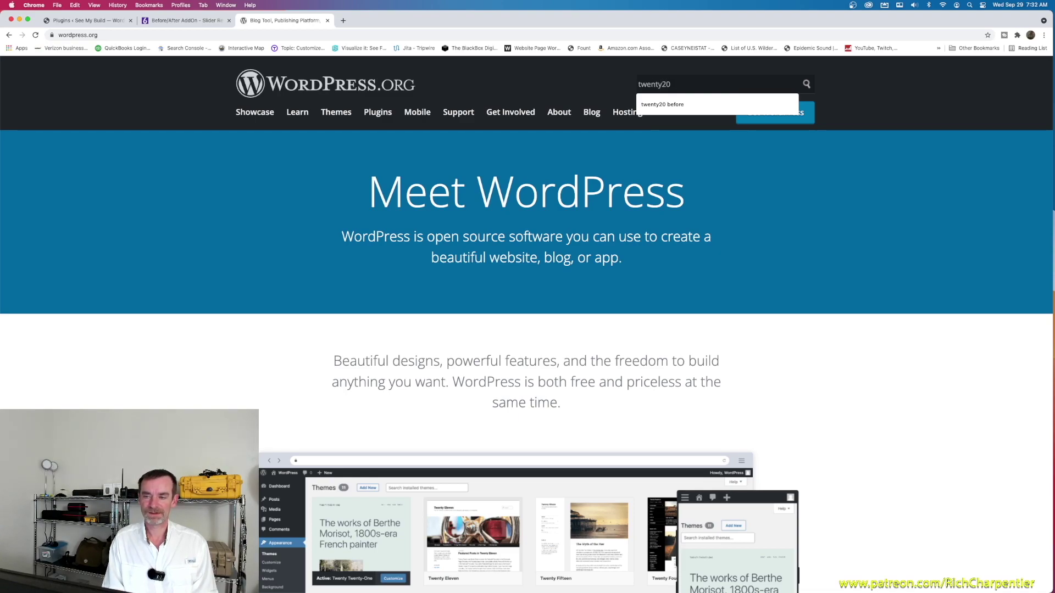
pyautogui.press('Return')
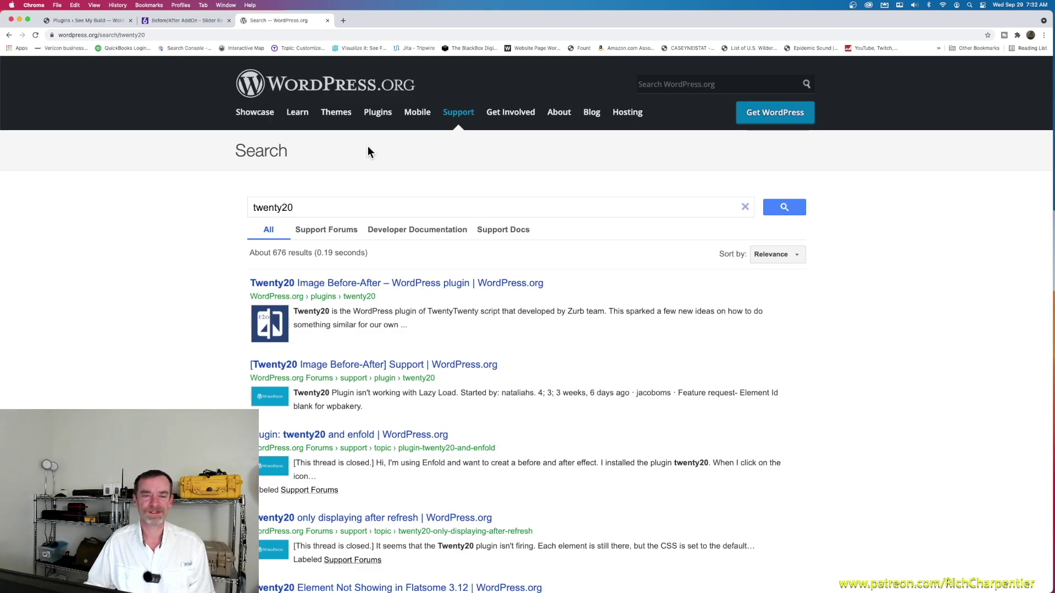
pyautogui.click(328, 20)
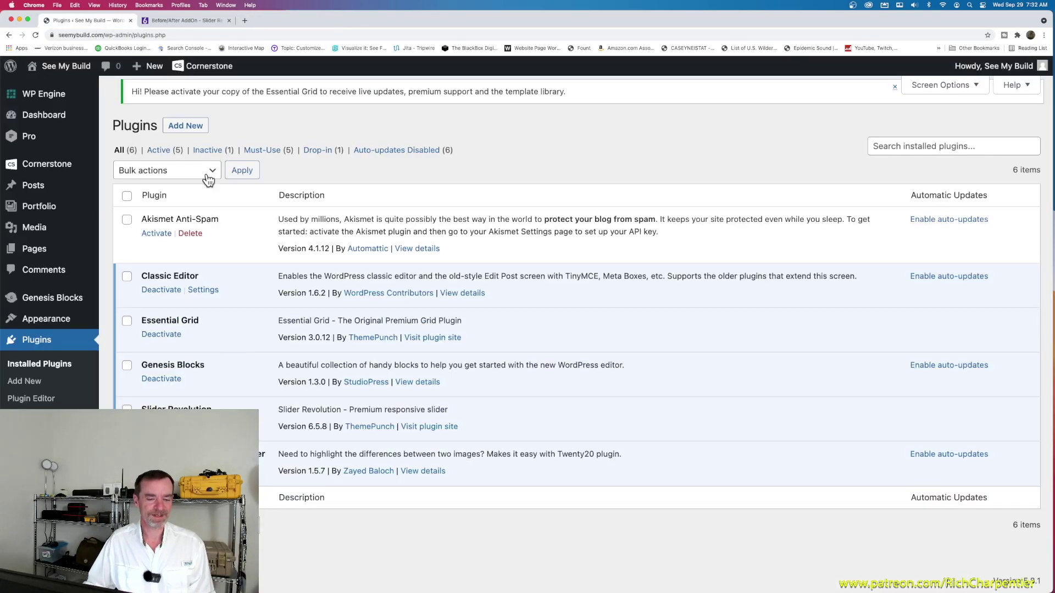
# Step: Open the Time Lapse Orthomosaic post for editing from the list of posts
pyautogui.moveTo(401, 16); pyautogui.dragTo(692, 15)
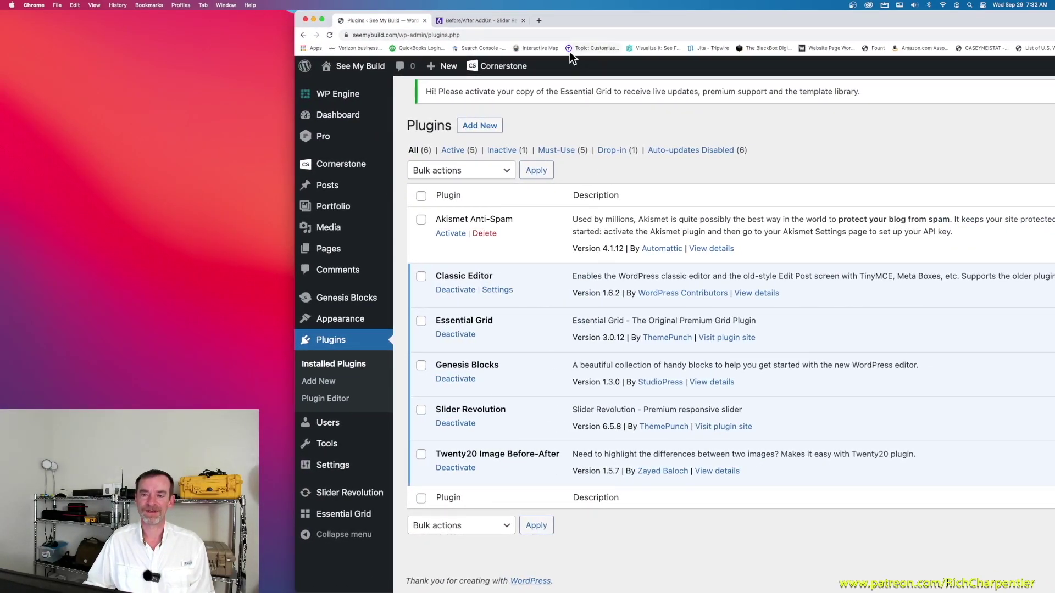
pyautogui.moveTo(589, 22); pyautogui.dragTo(297, 5)
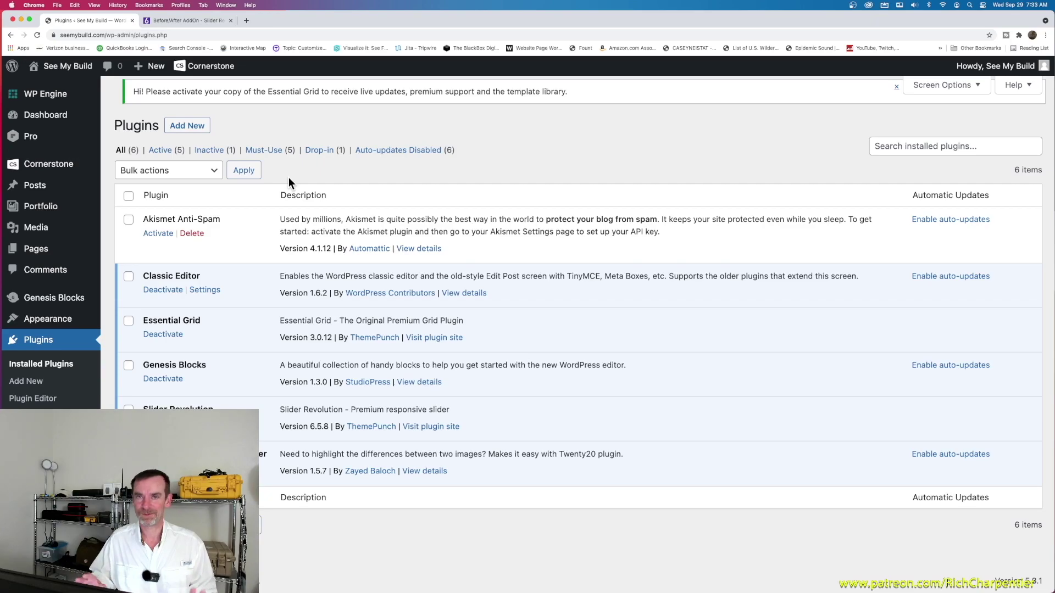
pyautogui.moveTo(33, 189)
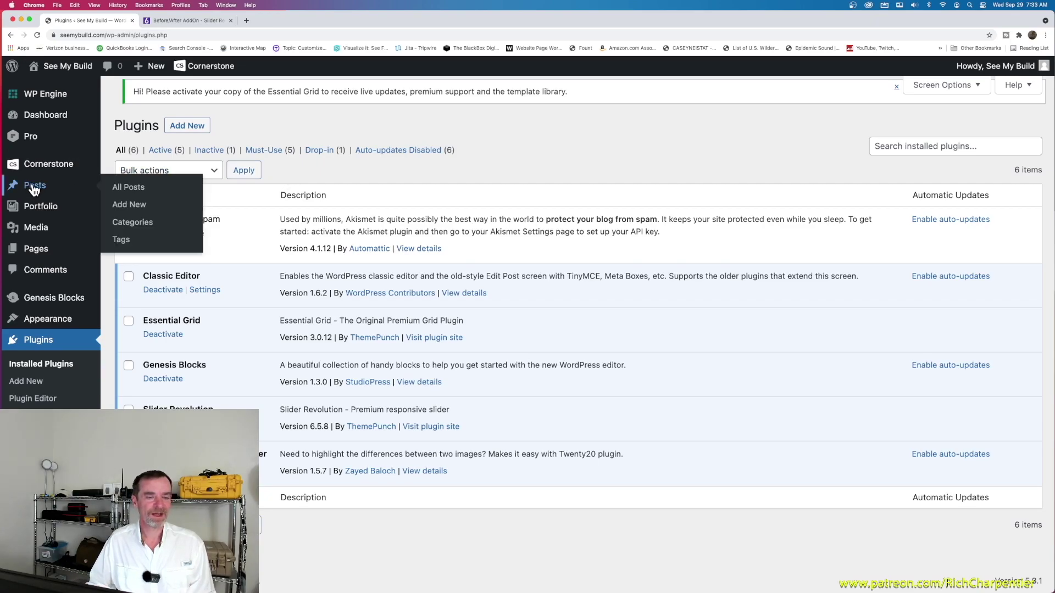
pyautogui.click(34, 189)
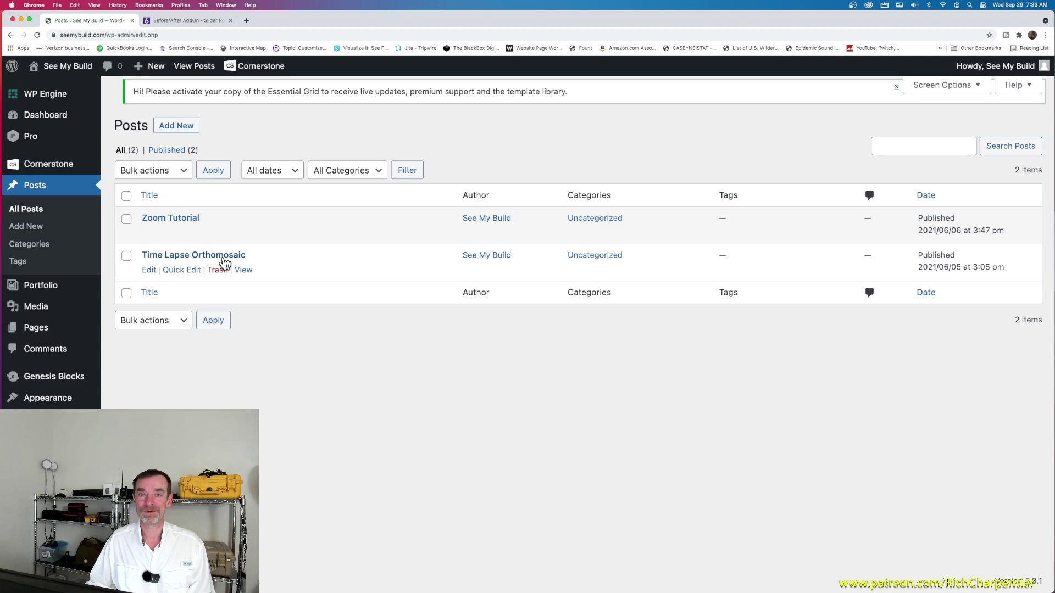
pyautogui.click(149, 271)
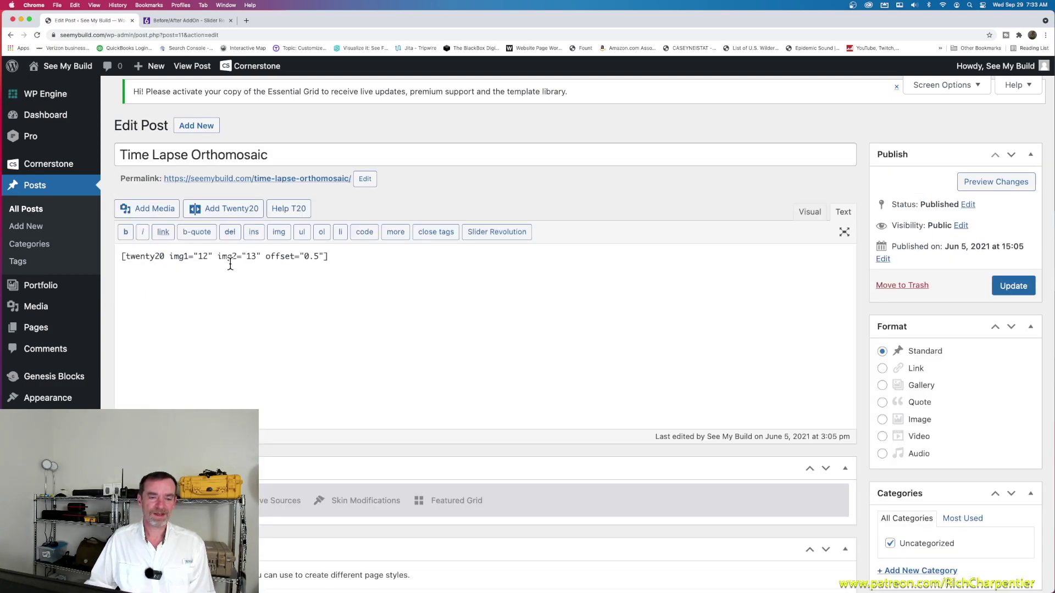
# Step: Start a new line below the existing twenty20 shortcode and choose the June2021Orth1 and April2021 images for a new Twenty20 slider
pyautogui.moveTo(358, 259); pyautogui.dragTo(117, 261)
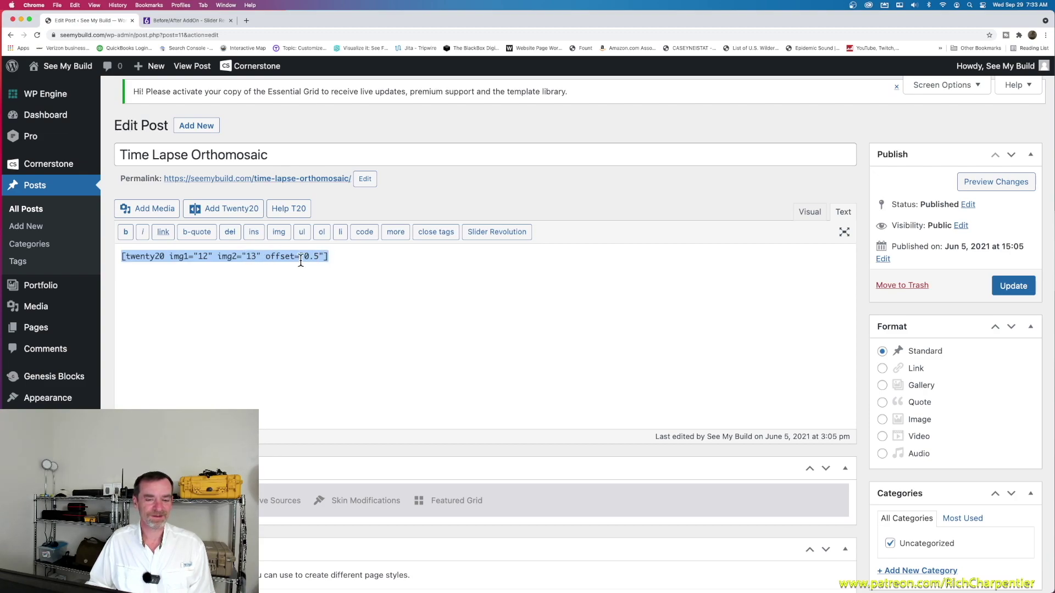
pyautogui.click(348, 257)
pyautogui.press('Return')
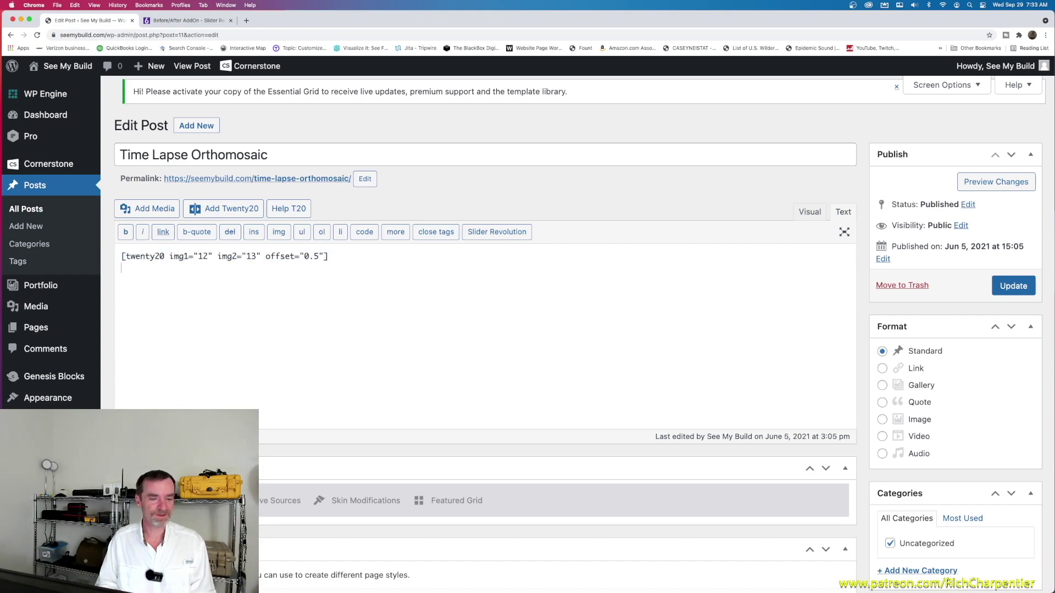
pyautogui.click(244, 214)
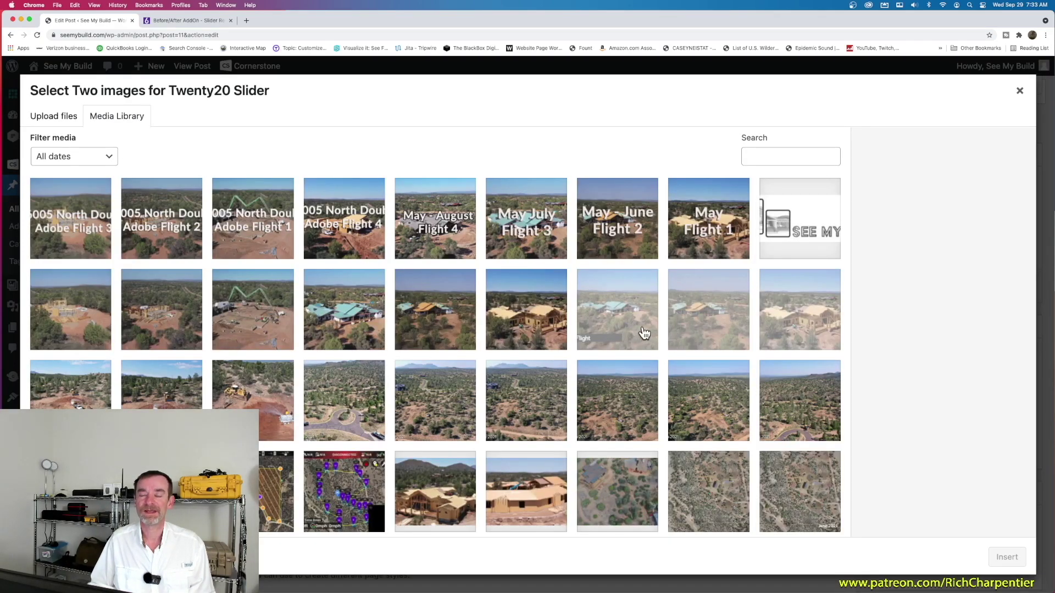
pyautogui.scroll(-5, 644, 333)
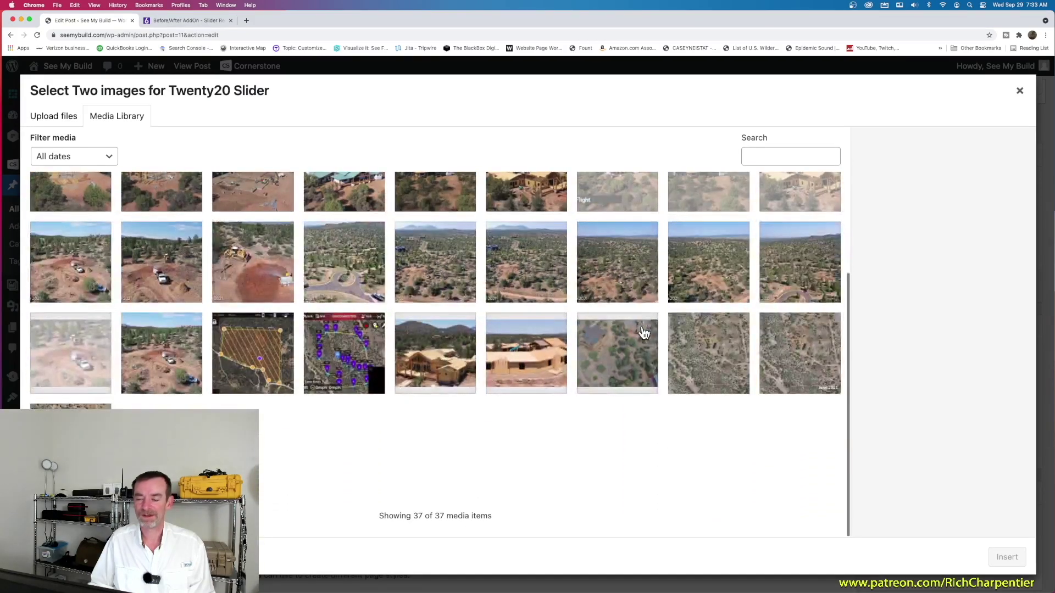
pyautogui.click(784, 360)
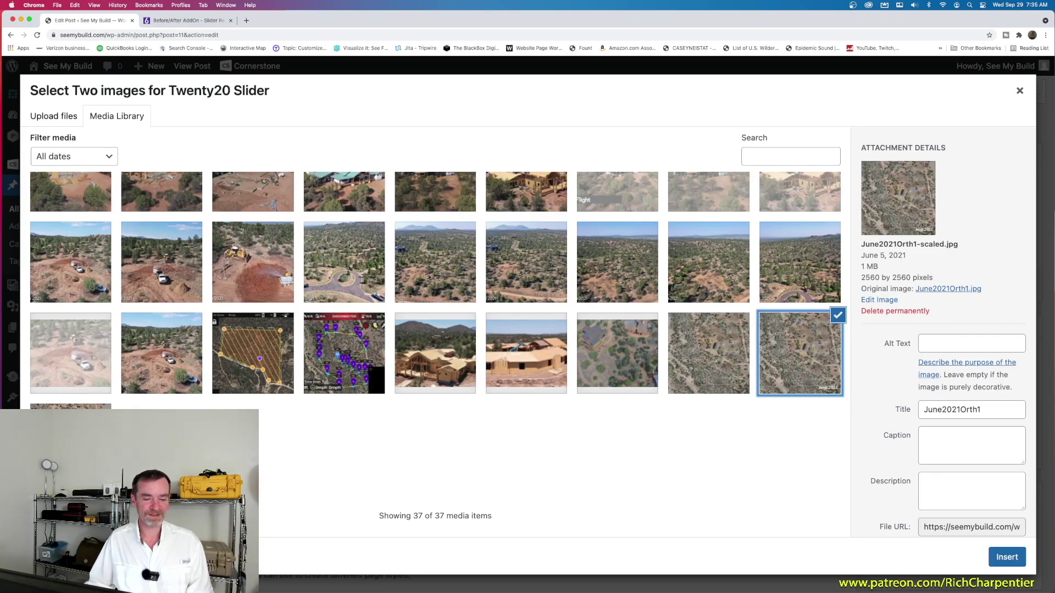
pyautogui.click(71, 406)
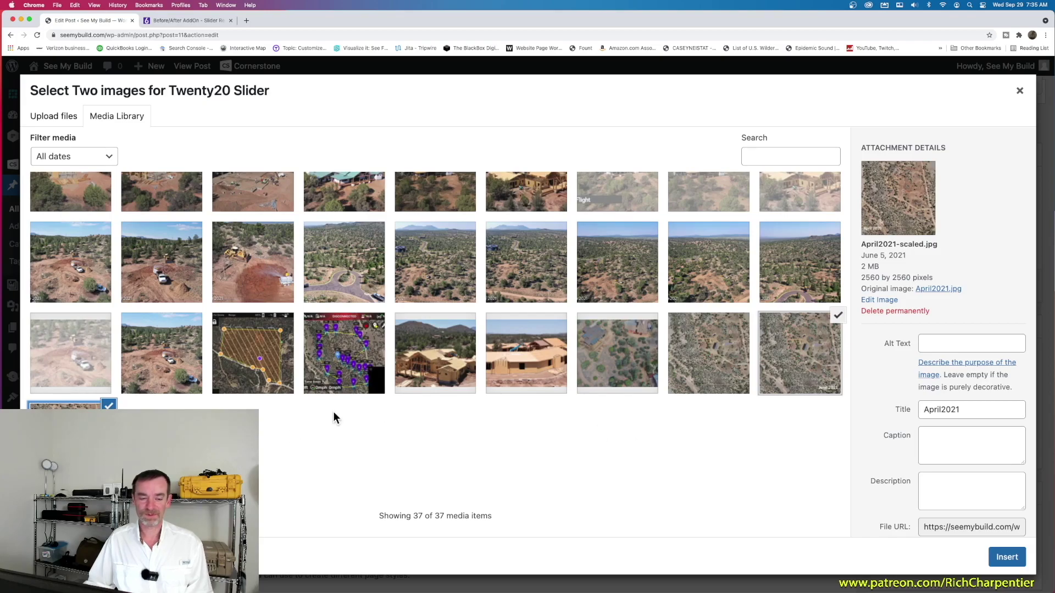
pyautogui.moveTo(433, 22); pyautogui.dragTo(868, 16)
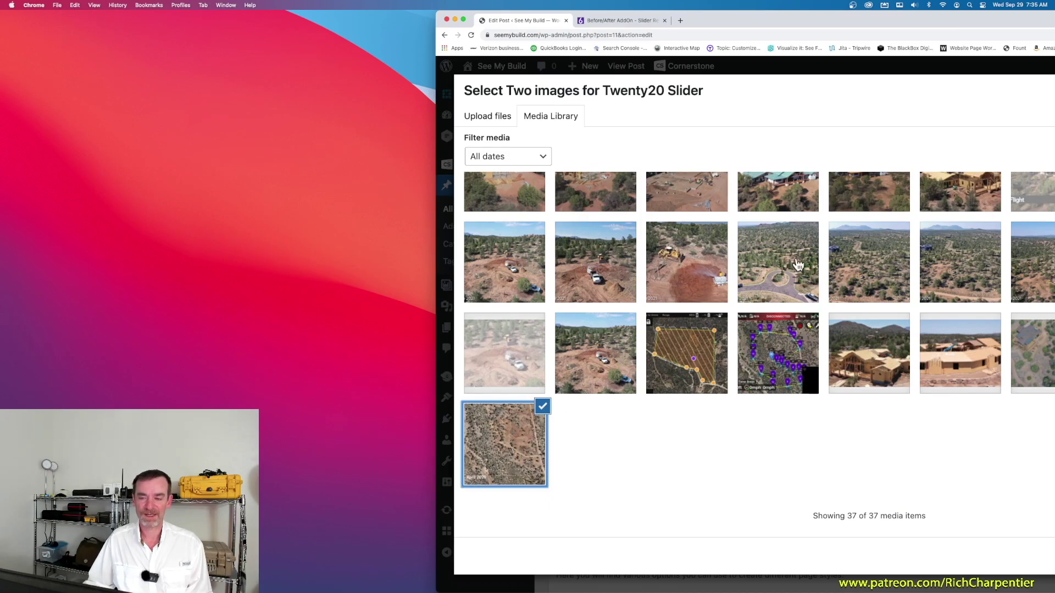
pyautogui.moveTo(863, 21); pyautogui.dragTo(435, 16)
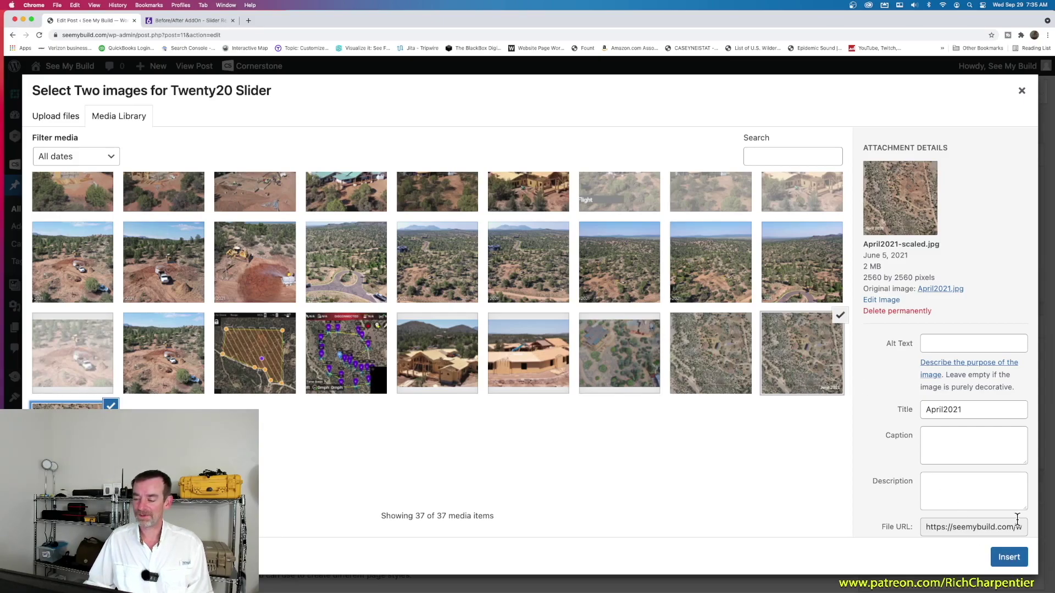
pyautogui.click(1002, 567)
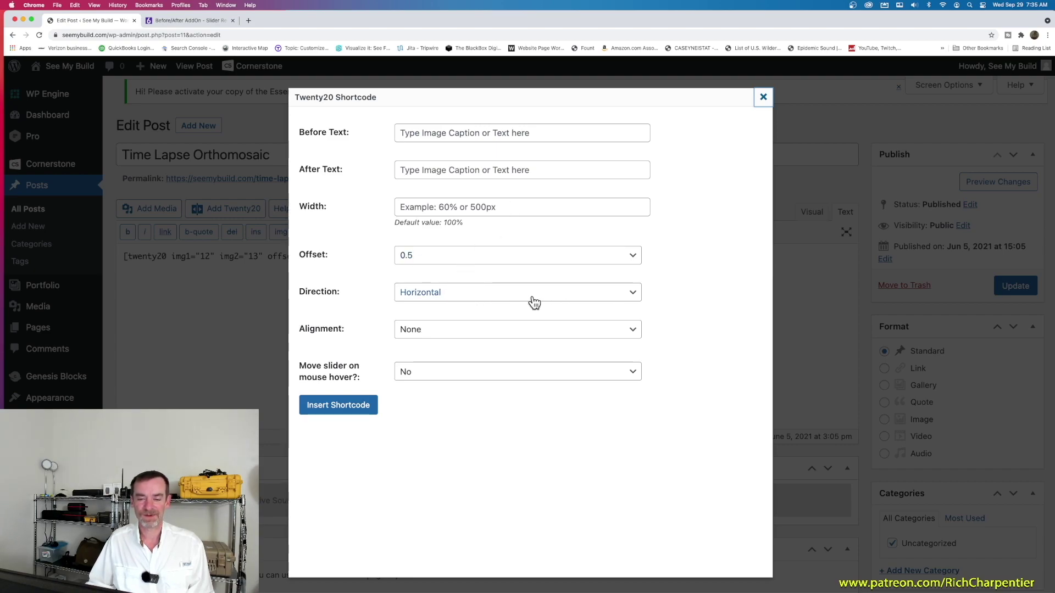
# Step: Set the slider's before text to "April" and after text to "June", keep the Horizontal direction, and insert the shortcode
pyautogui.click(635, 298)
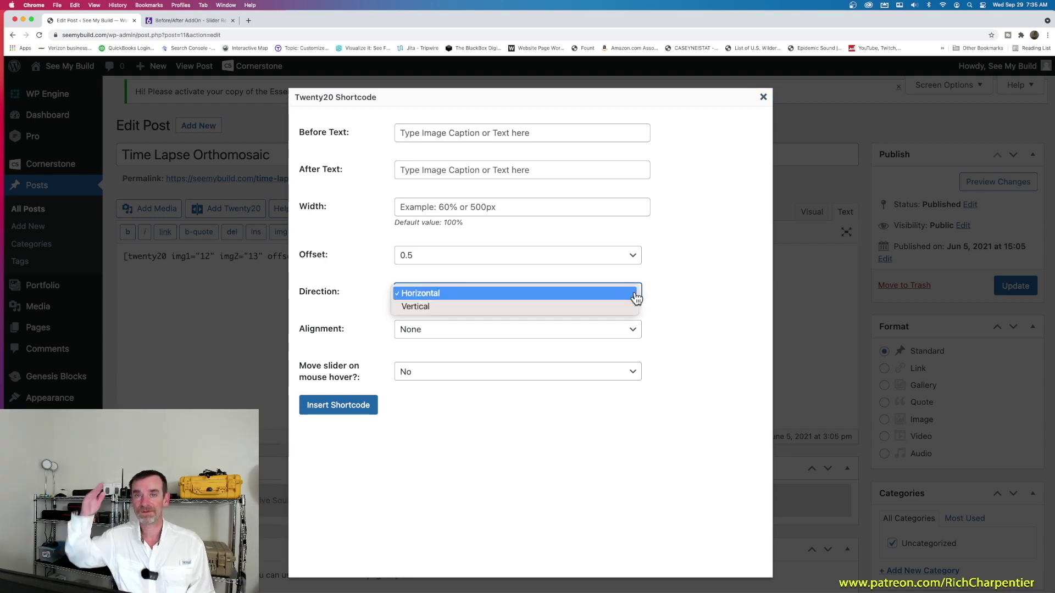
pyautogui.click(680, 277)
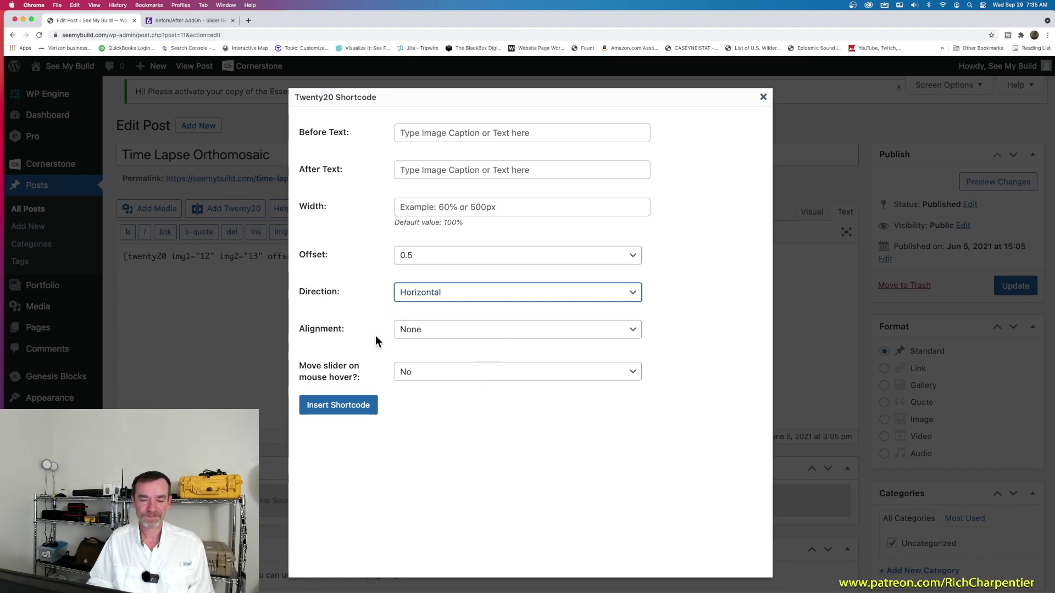
pyautogui.click(553, 134)
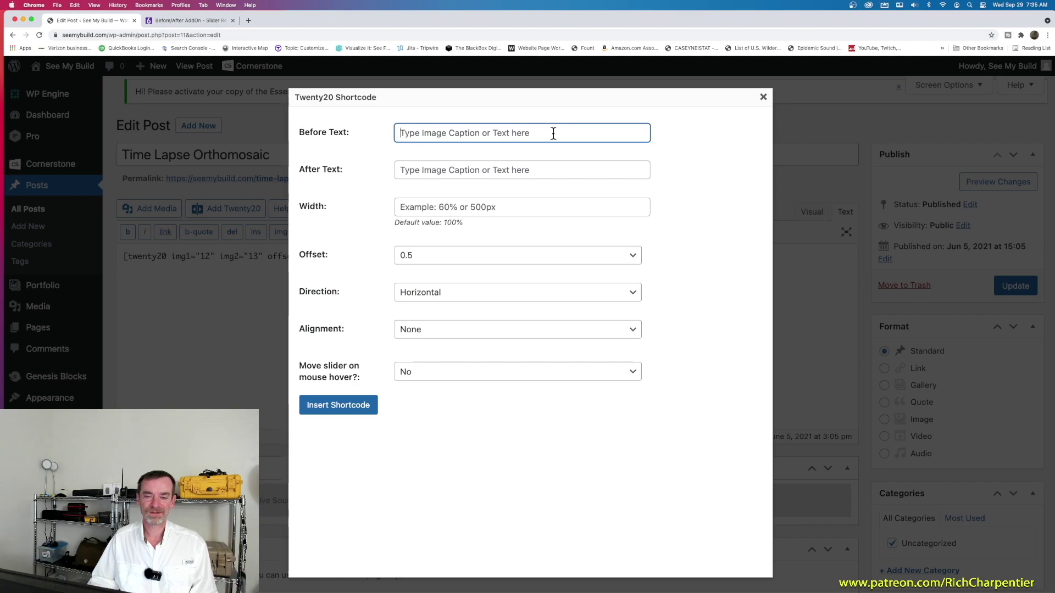
pyautogui.write('April')
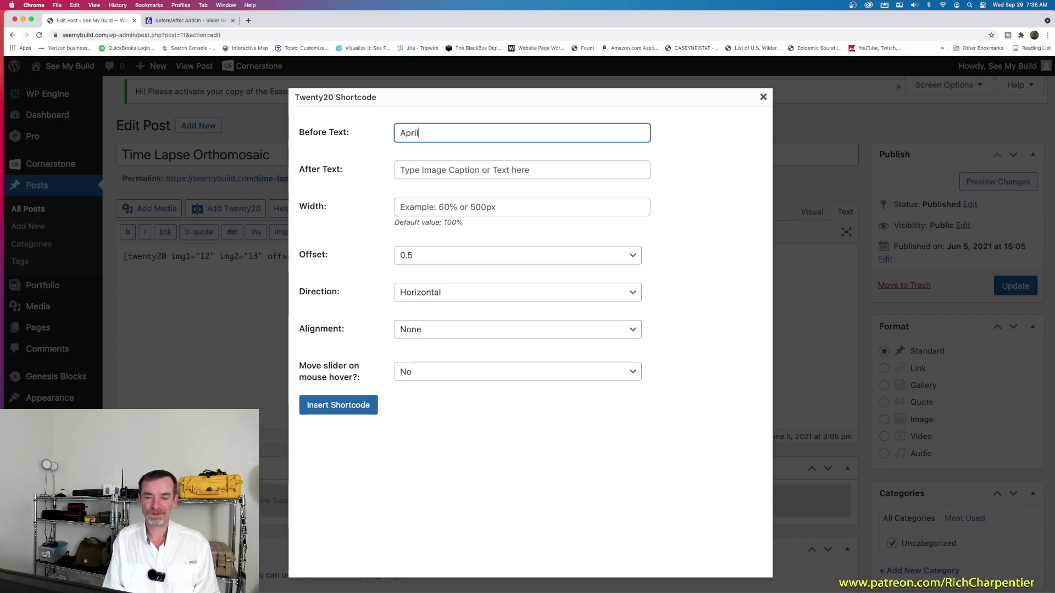
pyautogui.click(522, 170)
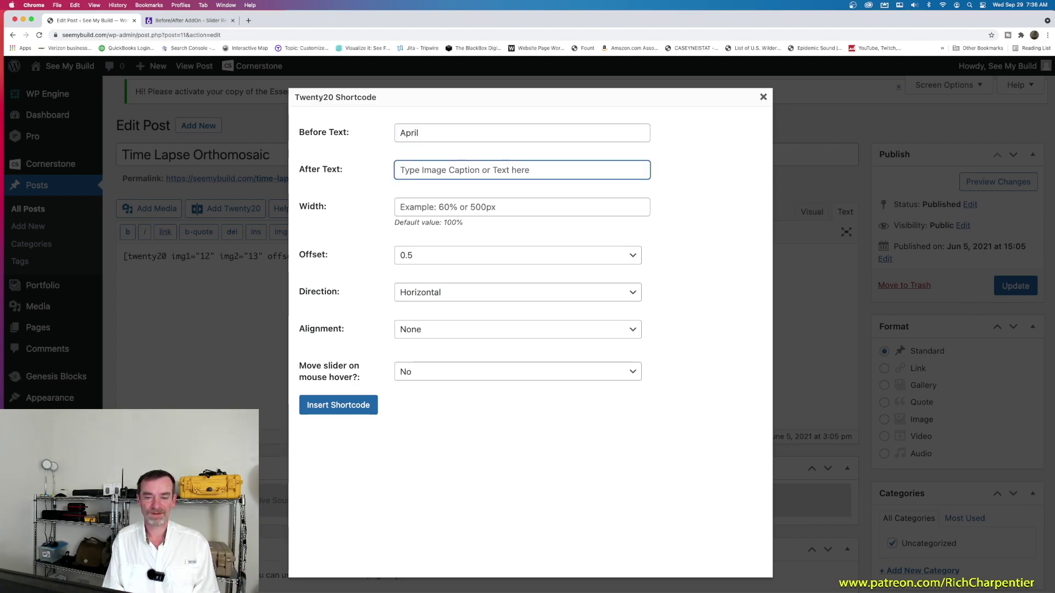
pyautogui.write('June')
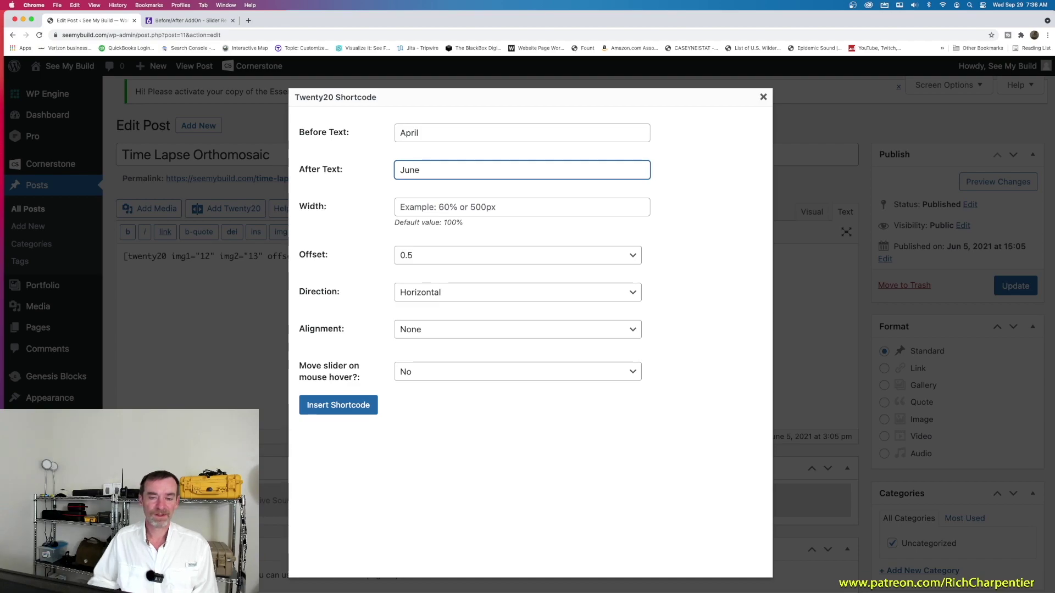
pyautogui.click(350, 405)
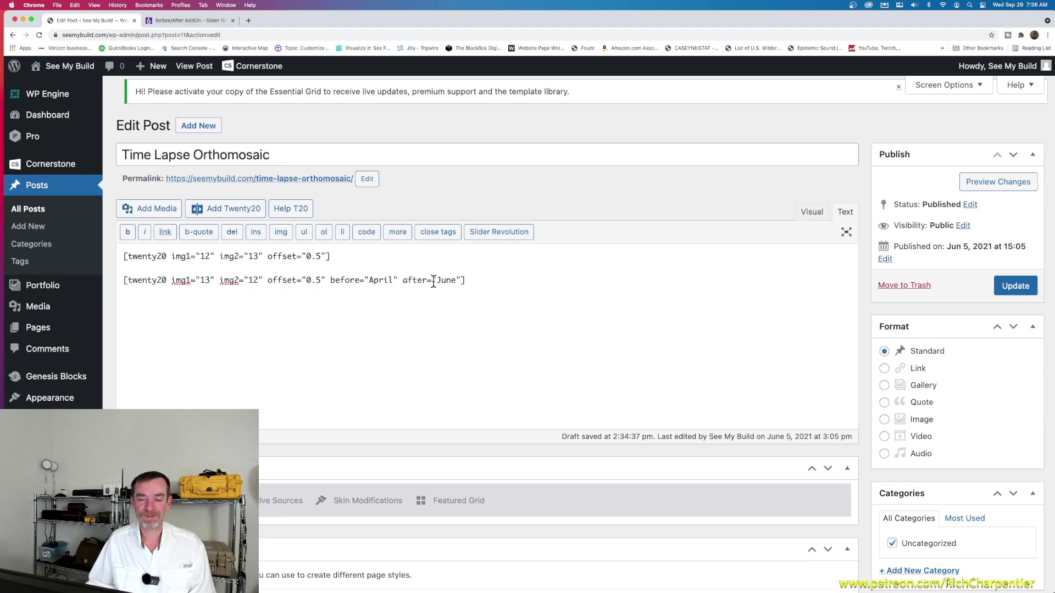
# Step: Update the Time Lapse Orthomosaic post and preview its before/after image sliders on the site
pyautogui.click(1010, 288)
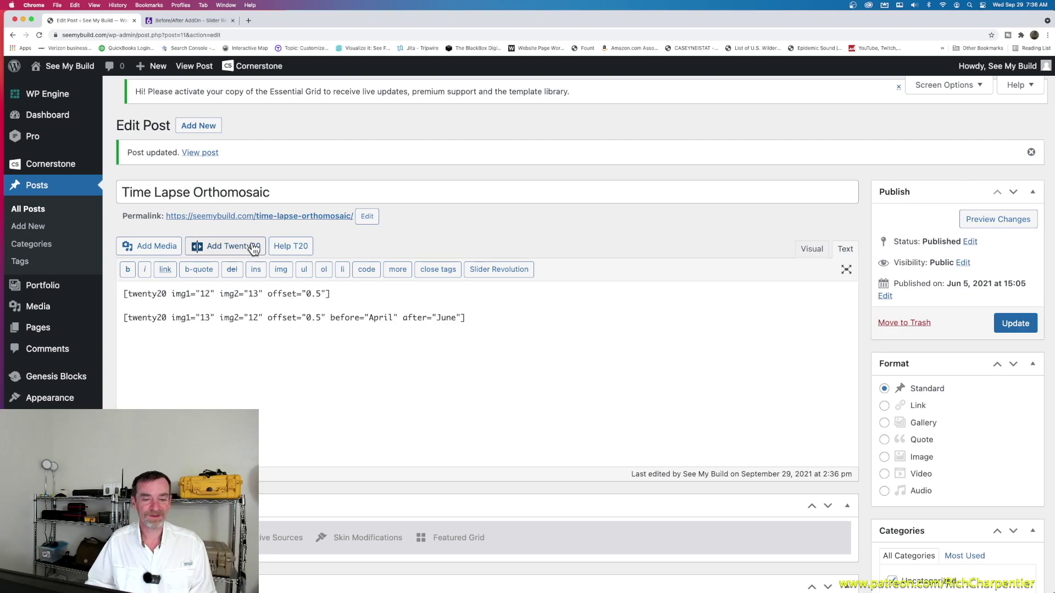
pyautogui.click(975, 220)
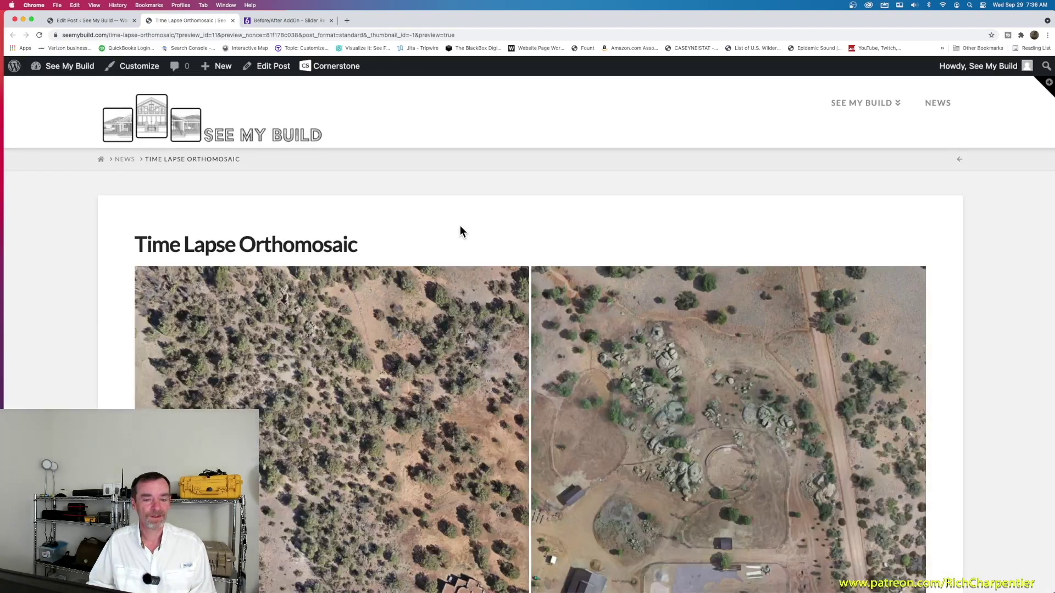
pyautogui.scroll(-7, 472, 215)
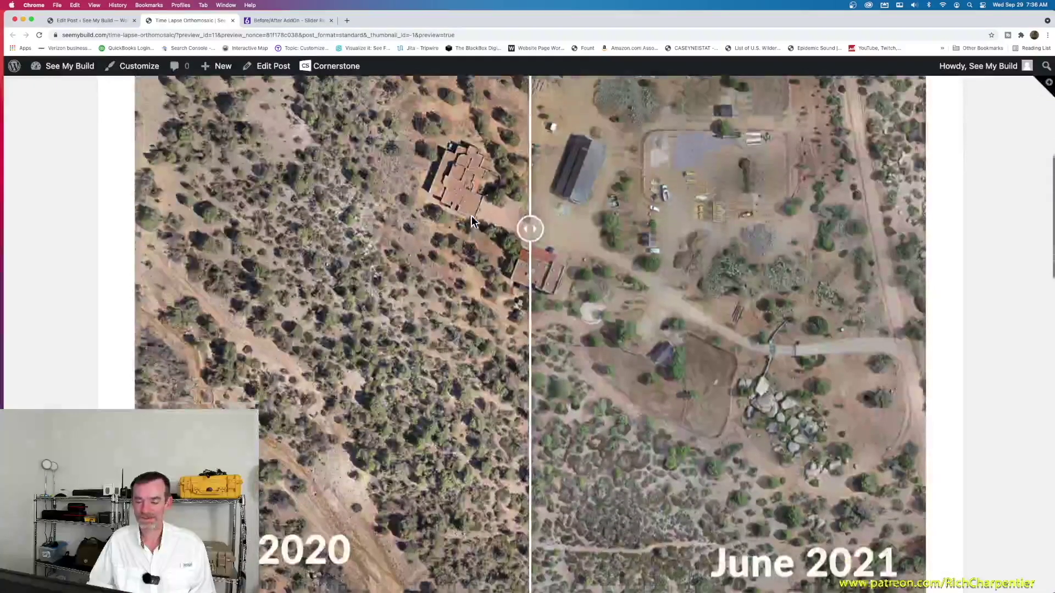
# Step: Examine both before/after sliders on the previewed Time Lapse Orthomosaic post and shift the divider of the second slider
pyautogui.scroll(-2, 471, 216)
pyautogui.scroll(3, 471, 216)
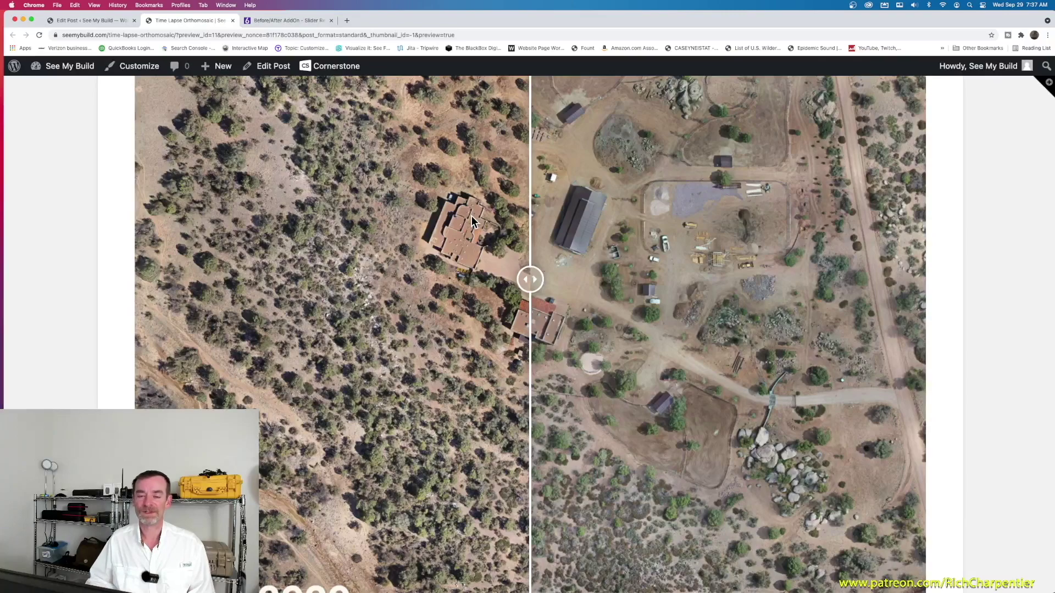
pyautogui.scroll(5, 517, 229)
pyautogui.scroll(-4, 518, 229)
pyautogui.scroll(-4, 519, 229)
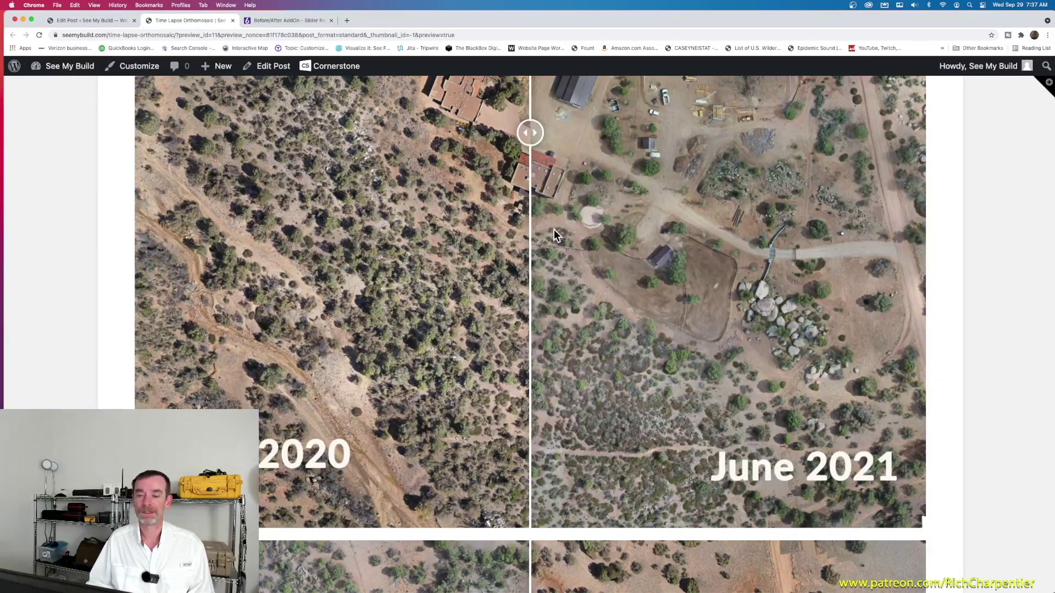
pyautogui.scroll(-8, 554, 235)
pyautogui.scroll(-6, 578, 231)
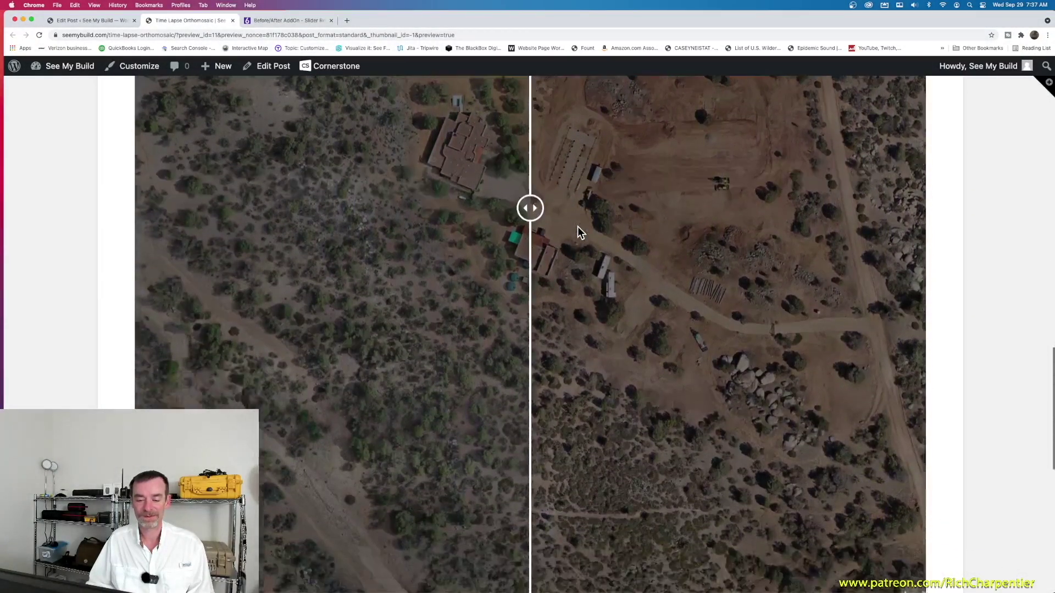
pyautogui.scroll(-2, 578, 227)
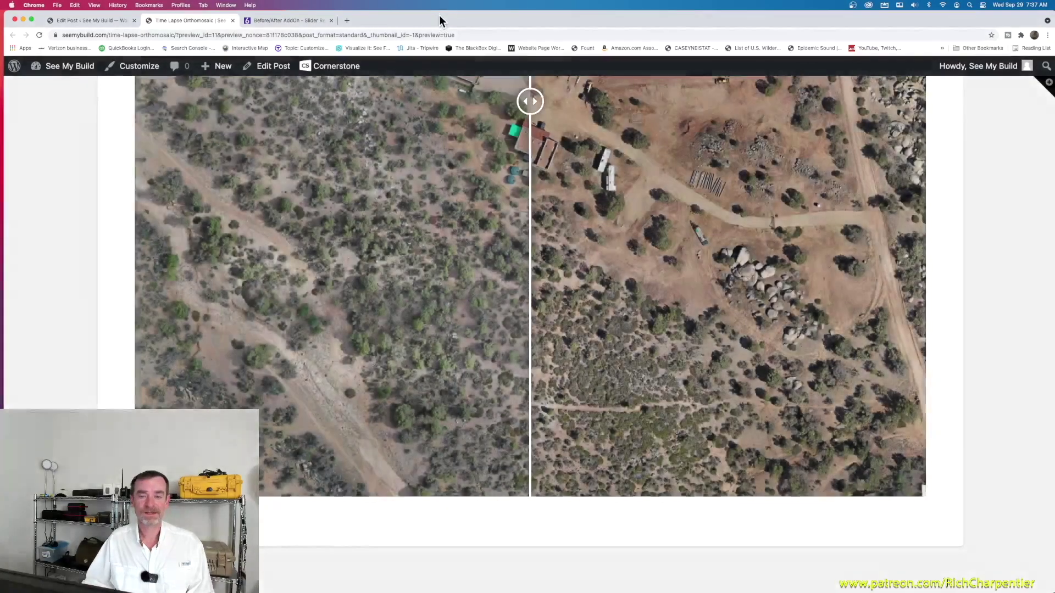
pyautogui.moveTo(439, 15); pyautogui.dragTo(788, 16)
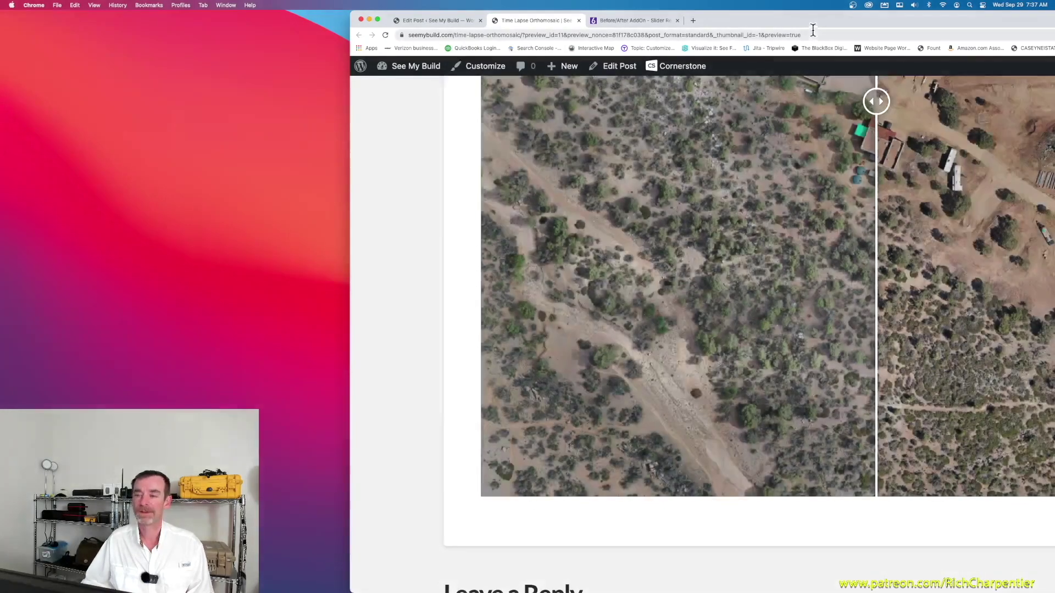
pyautogui.moveTo(811, 21); pyautogui.dragTo(457, 11)
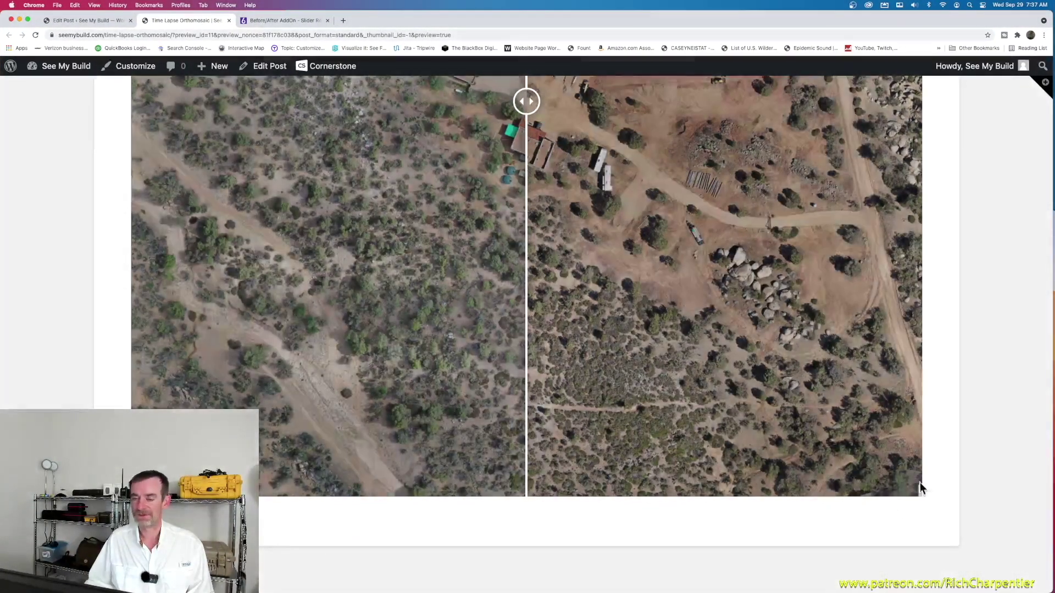
pyautogui.scroll(5, 684, 338)
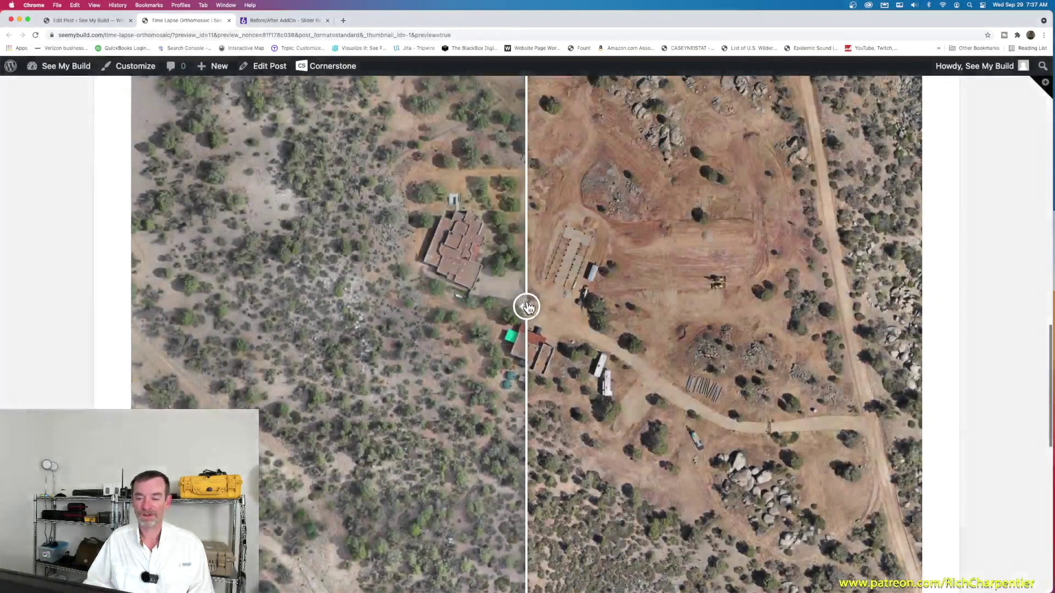
pyautogui.moveTo(527, 302); pyautogui.dragTo(503, 342)
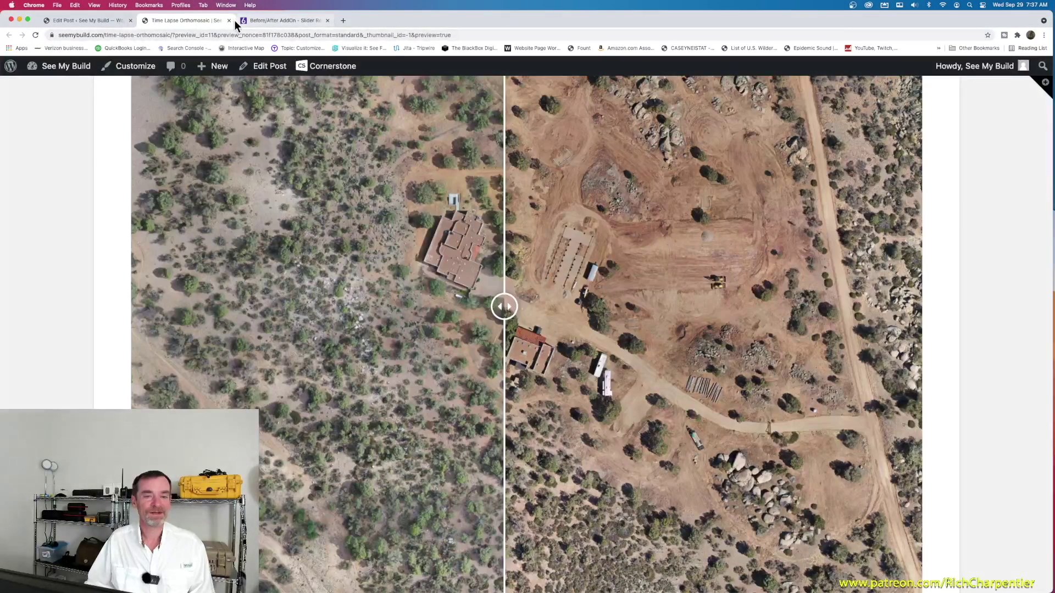
# Step: Close the post preview and change the second twenty20 shortcode to img1="12" and img2="13"
pyautogui.click(229, 21)
pyautogui.click(206, 317)
pyautogui.press('BackSpace')
pyautogui.write('2')
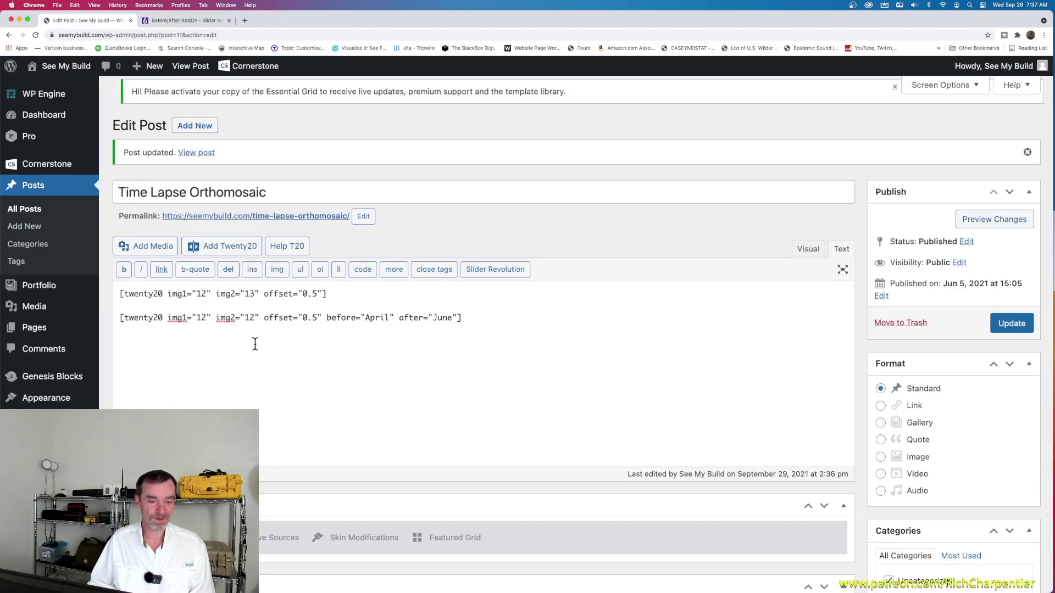
pyautogui.click(251, 317)
pyautogui.press('BackSpace')
pyautogui.write('3')
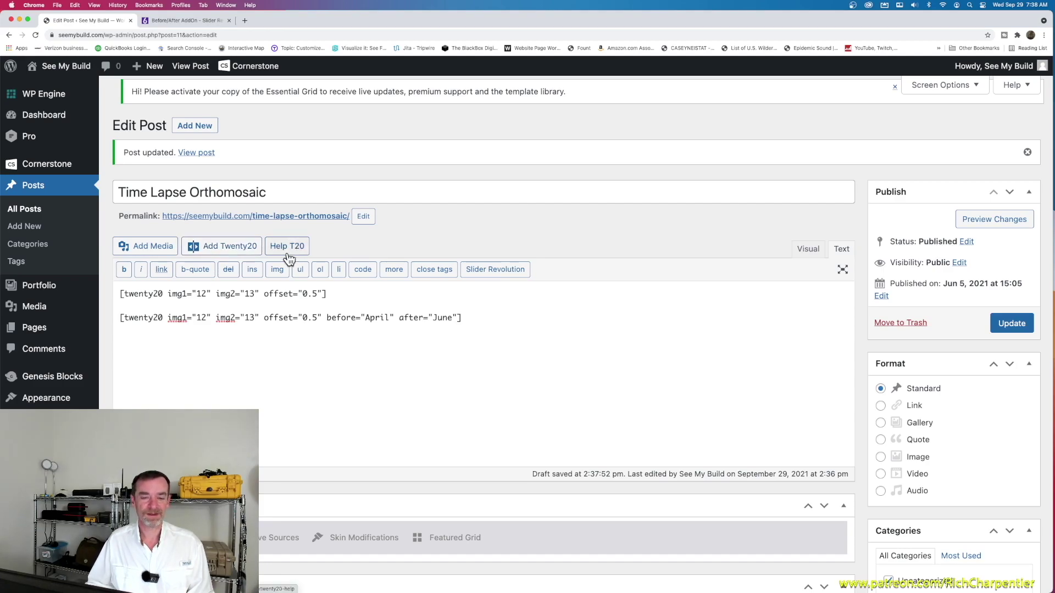
# Step: Copy the whole second twenty20 shortcode, including its before and after captions
pyautogui.moveTo(475, 320); pyautogui.dragTo(118, 320)
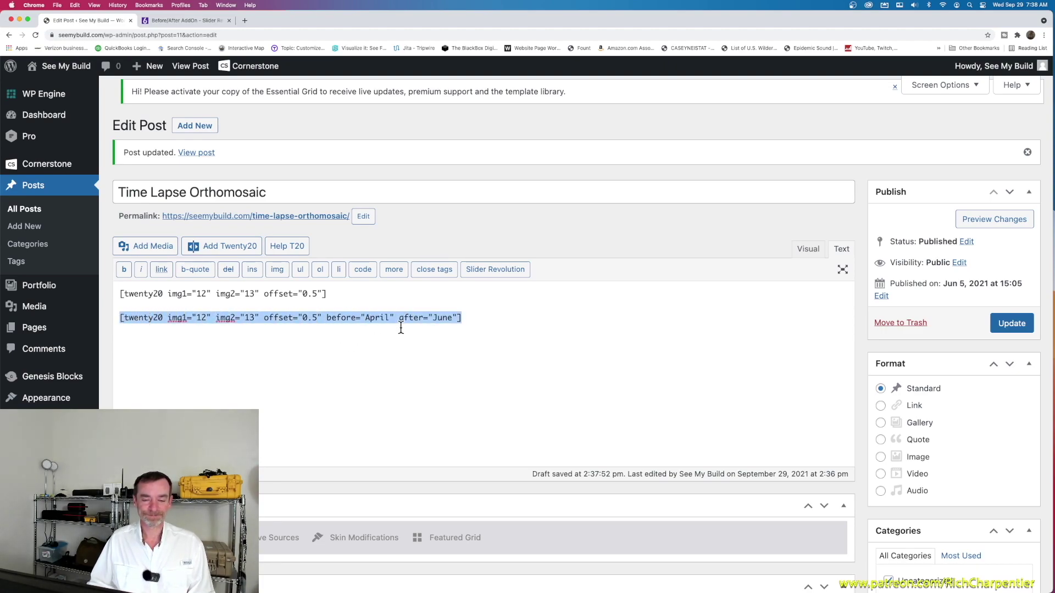
pyautogui.click(472, 317)
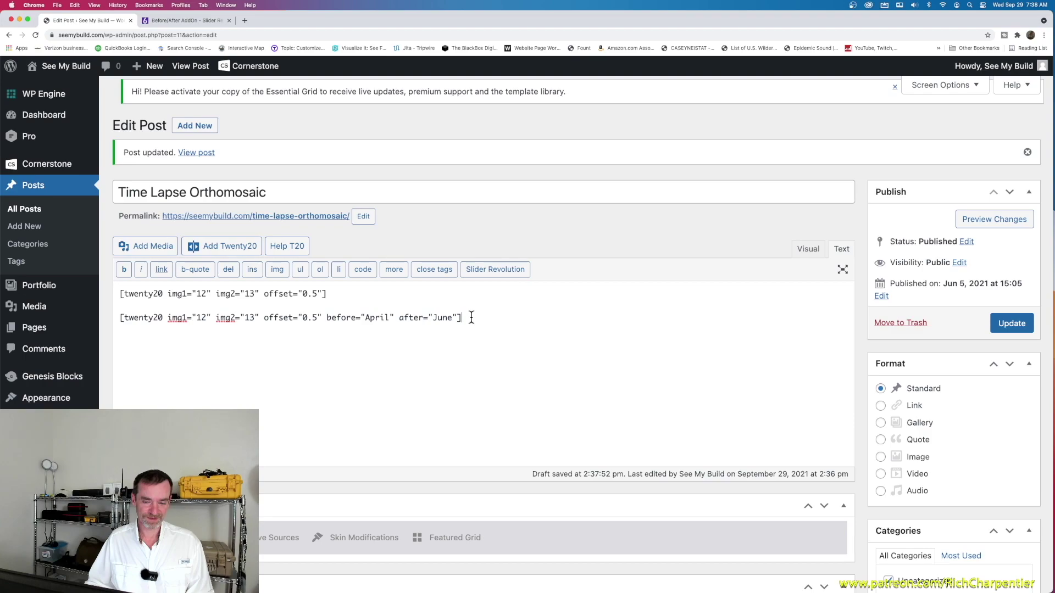
pyautogui.keyDown('shift'); pyautogui.click(122, 318); pyautogui.keyUp('shift')
pyautogui.press('super+c')
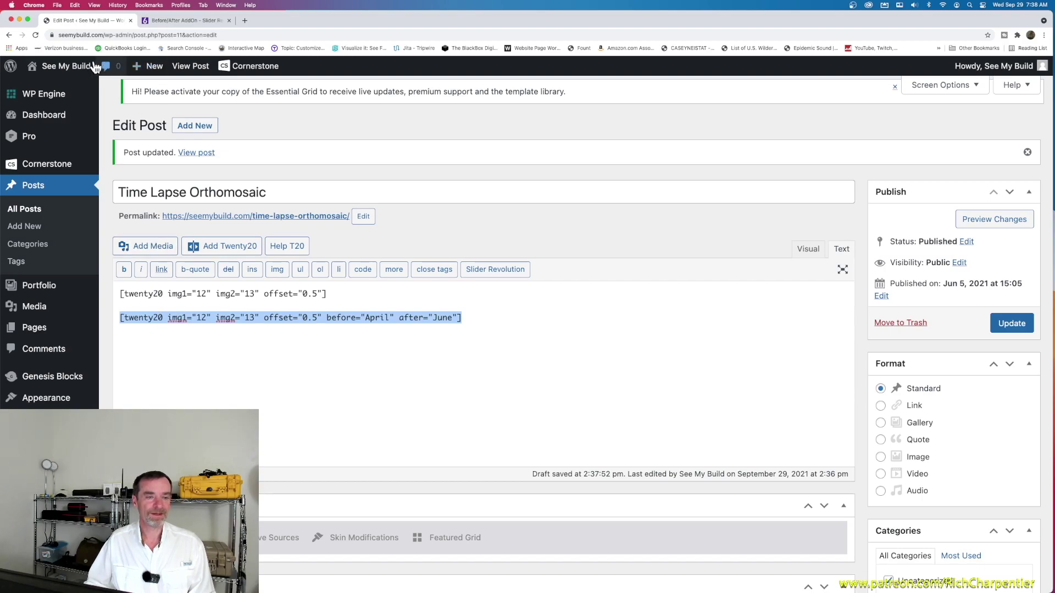
# Step: Leave the post editor without saving, visit the site's home page, and open that page for editing in Cornerstone
pyautogui.moveTo(76, 69)
pyautogui.click(53, 90)
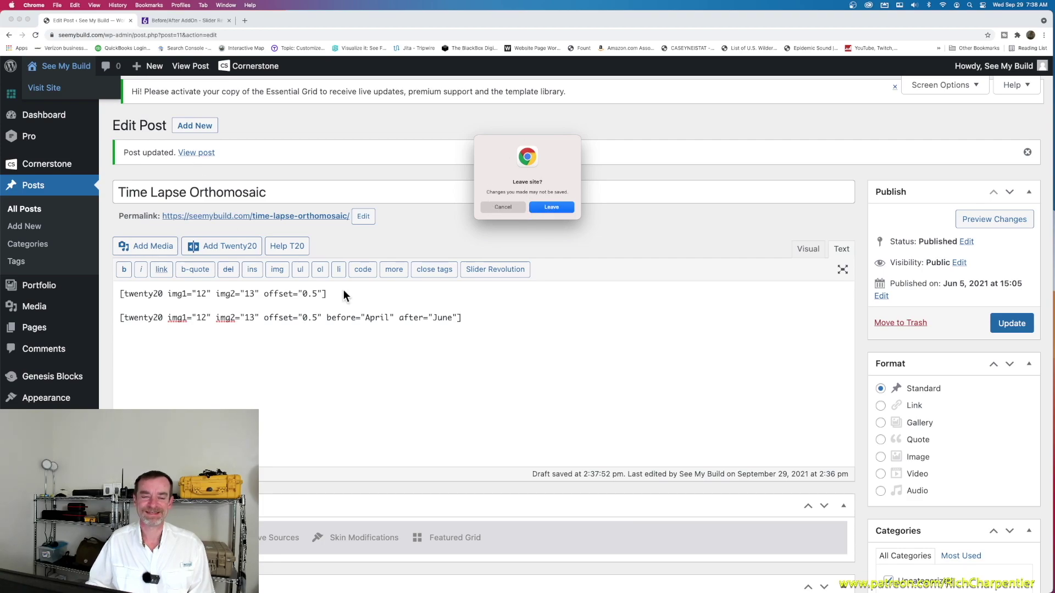
pyautogui.click(543, 207)
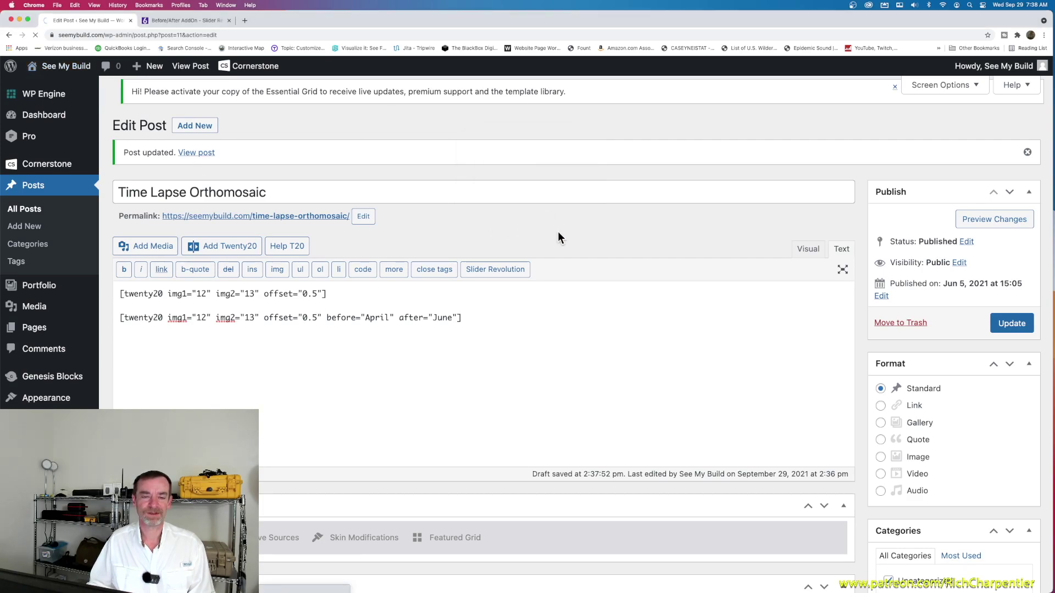
pyautogui.scroll(-20, 420, 224)
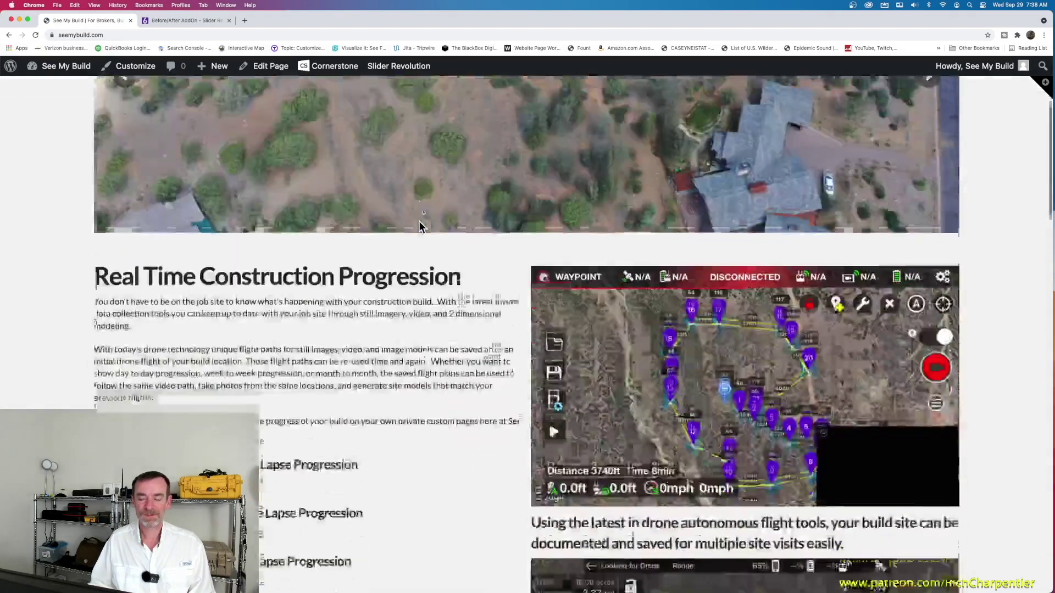
pyautogui.scroll(-5, 420, 224)
pyautogui.scroll(3, 420, 224)
pyautogui.scroll(-1, 611, 315)
pyautogui.scroll(-1, 616, 319)
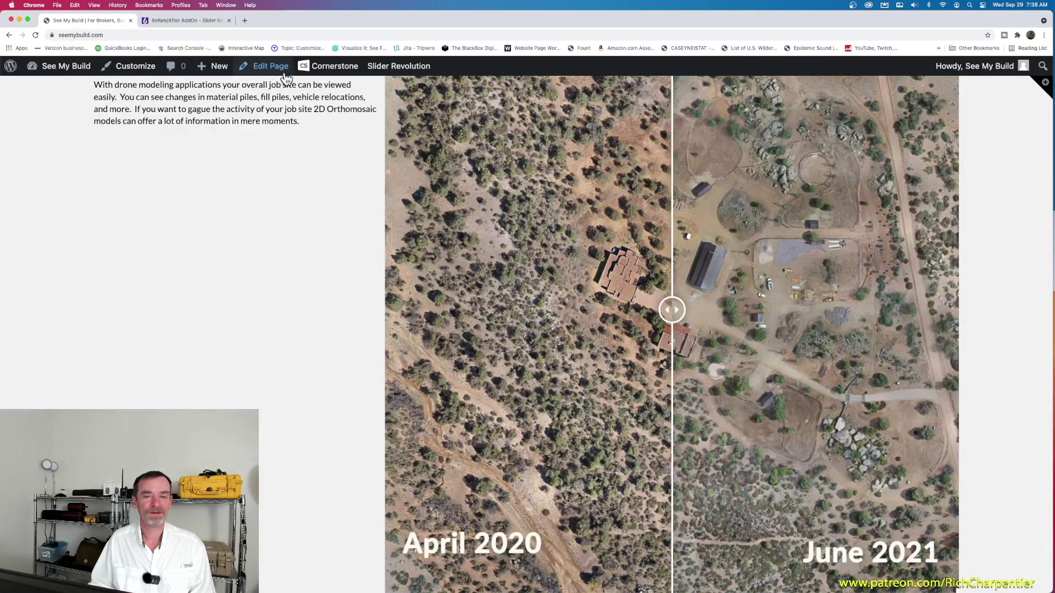
pyautogui.moveTo(324, 76)
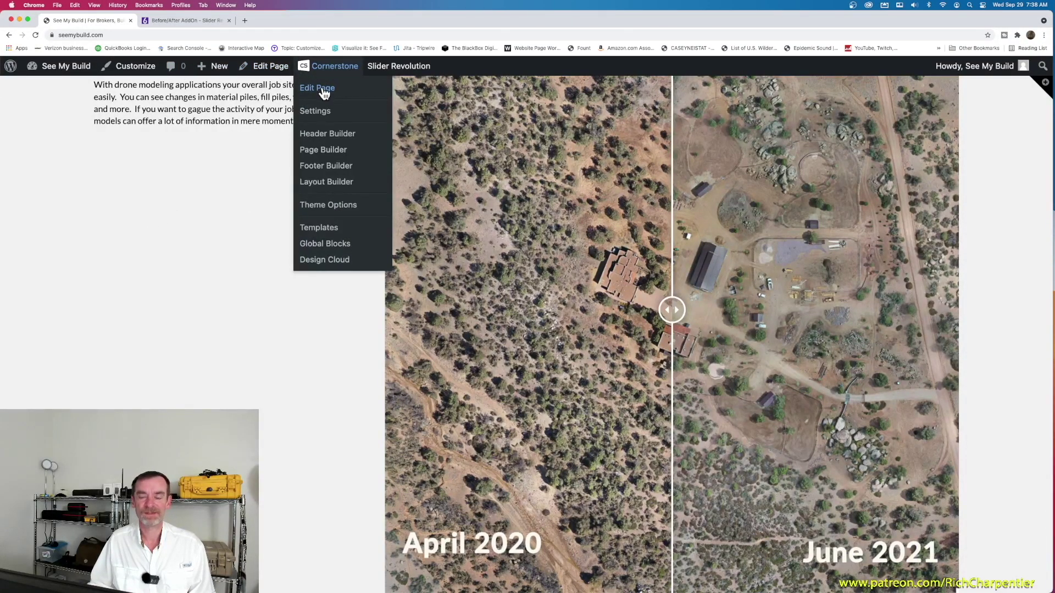
pyautogui.click(324, 89)
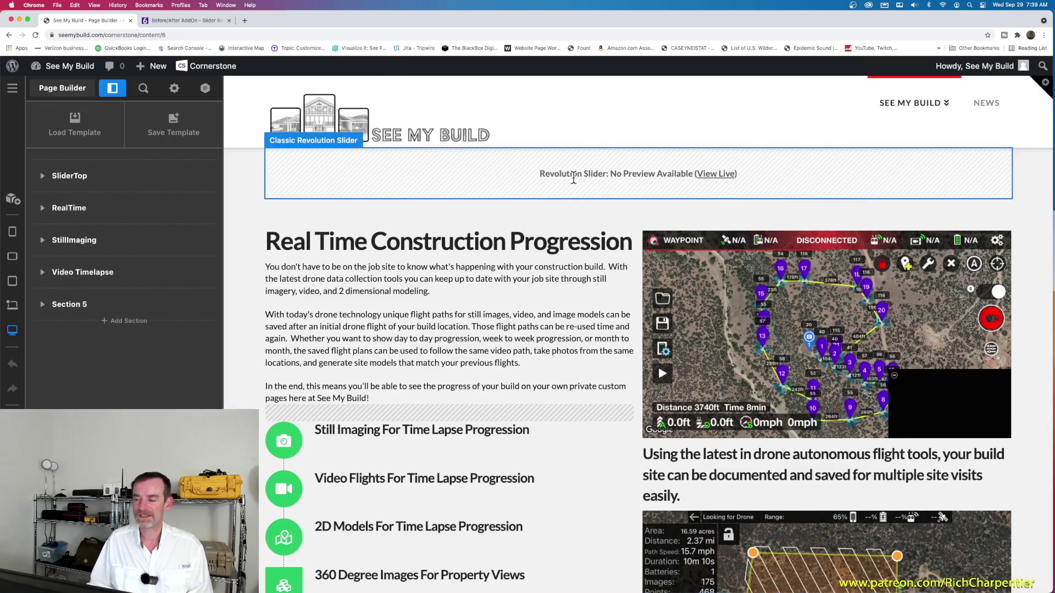
# Step: Paste the copied shortcode below the existing one in the text element beside the "2 Dimensional & 3 Dimensional Modeling" section text
pyautogui.scroll(-5, 520, 246)
pyautogui.scroll(-18, 519, 242)
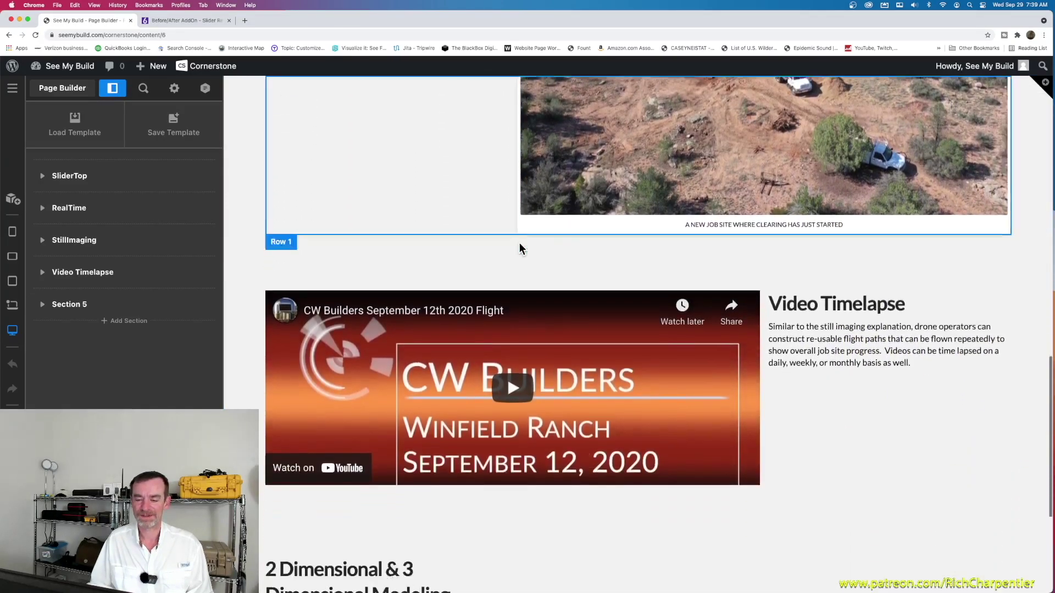
pyautogui.scroll(-6, 520, 243)
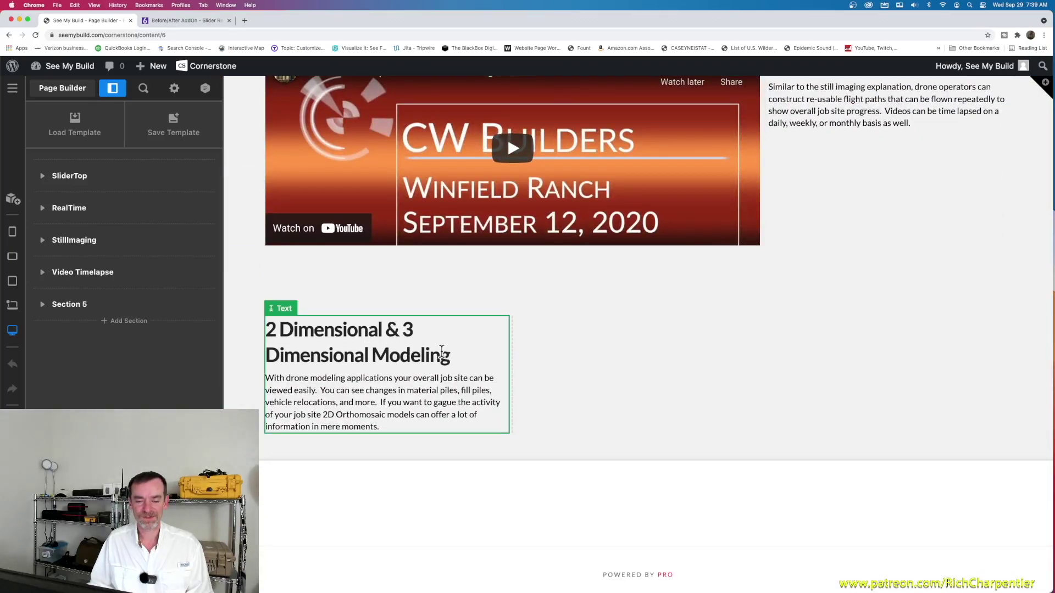
pyautogui.click(751, 369)
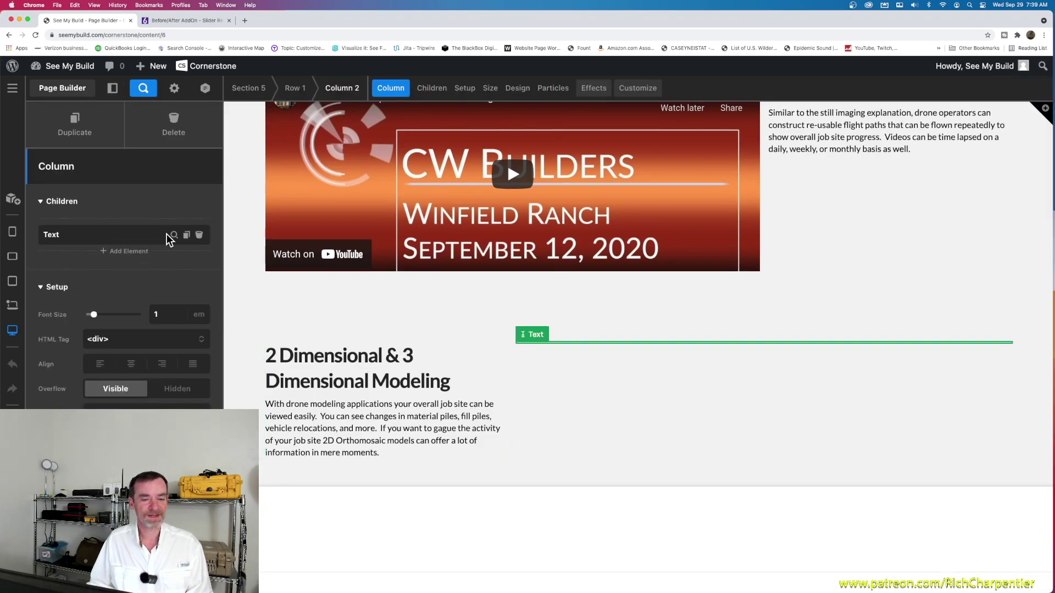
pyautogui.click(174, 235)
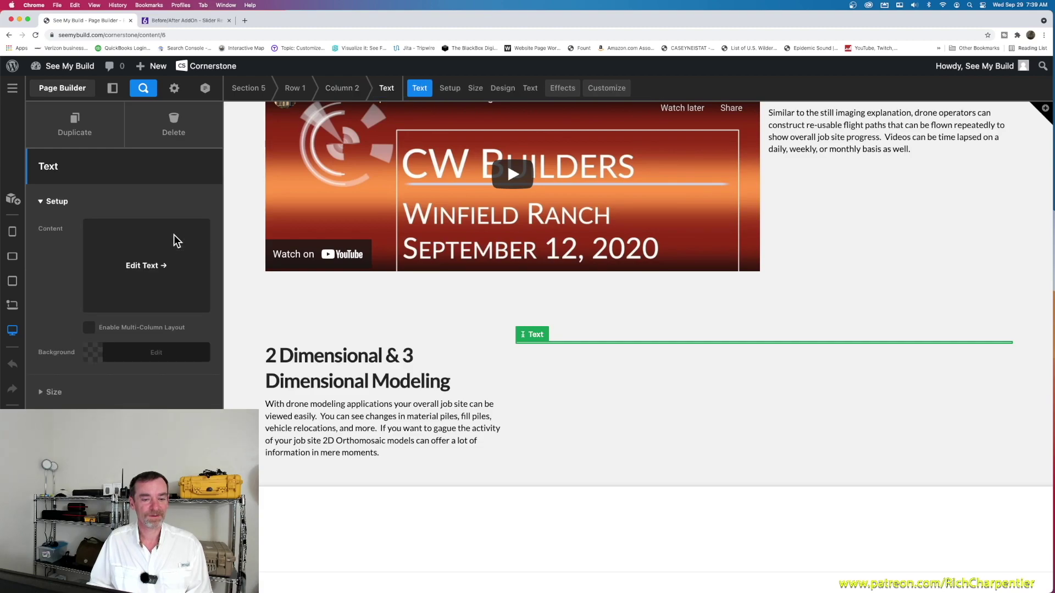
pyautogui.click(151, 266)
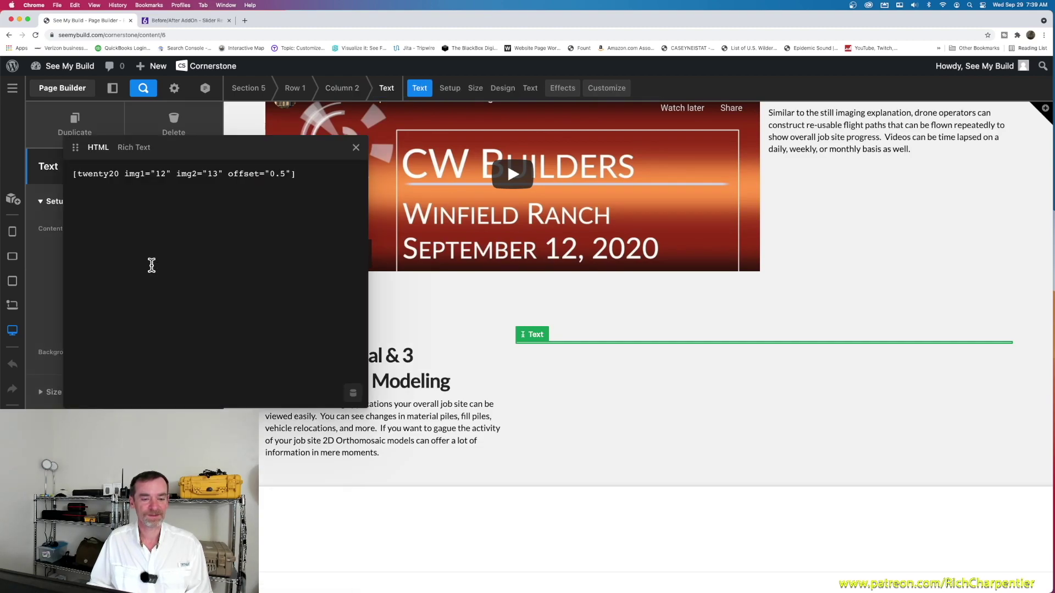
pyautogui.moveTo(261, 153); pyautogui.dragTo(691, 135)
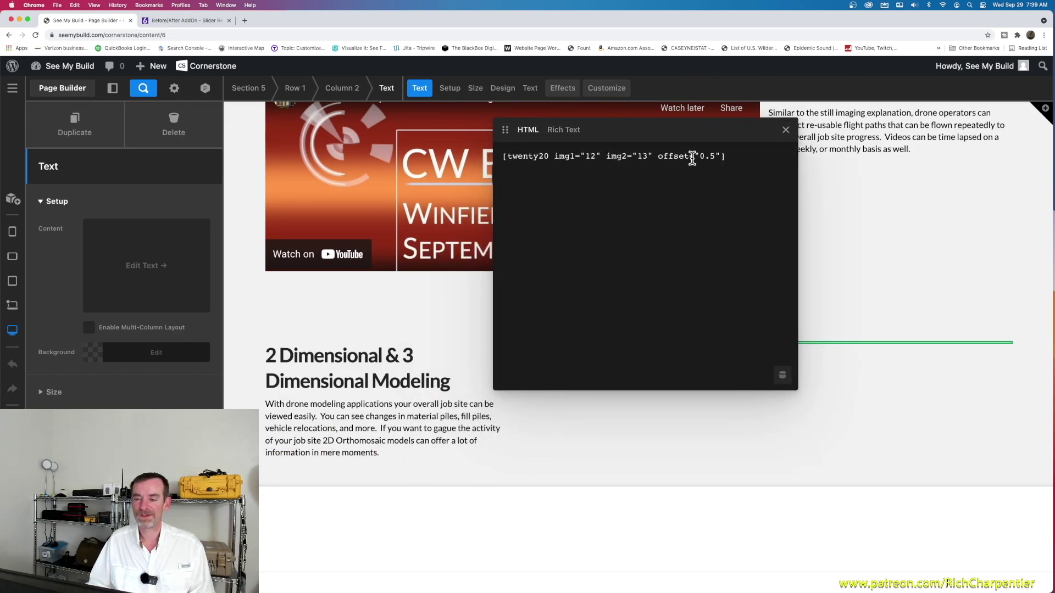
pyautogui.click(736, 158)
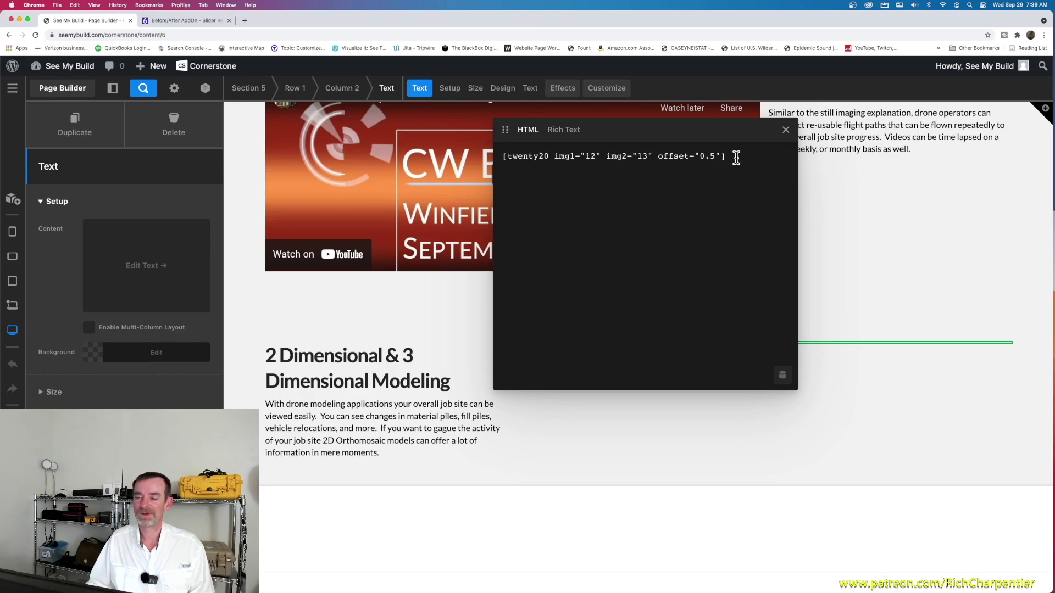
pyautogui.press('Return')
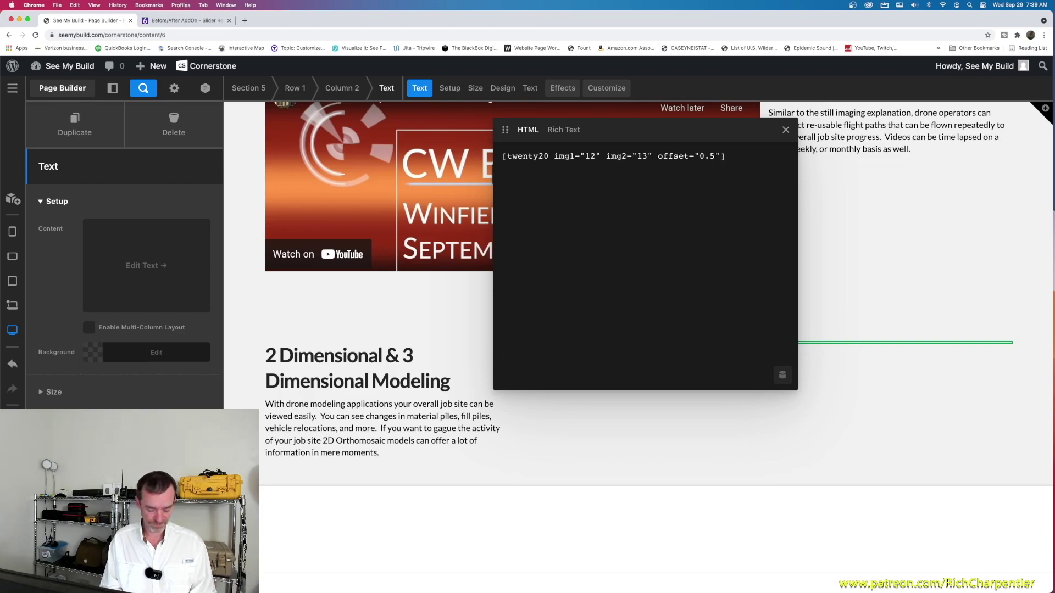
pyautogui.press('super+v')
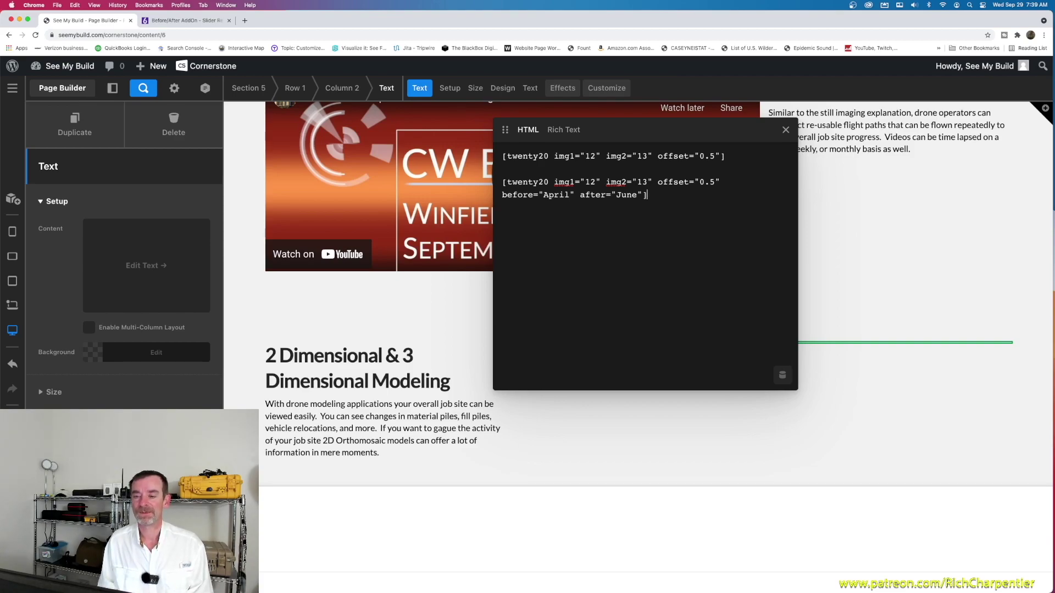
pyautogui.click(786, 131)
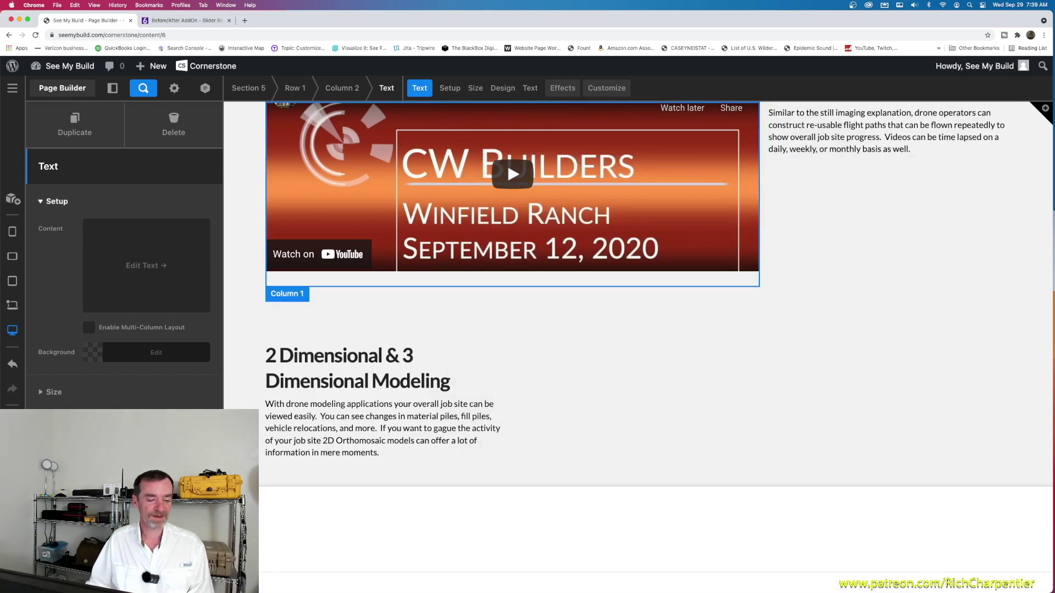
# Step: Save the home page and preview the before/after sliders in its 2 Dimensional & 3 Dimensional Modeling section
pyautogui.press('super+s')
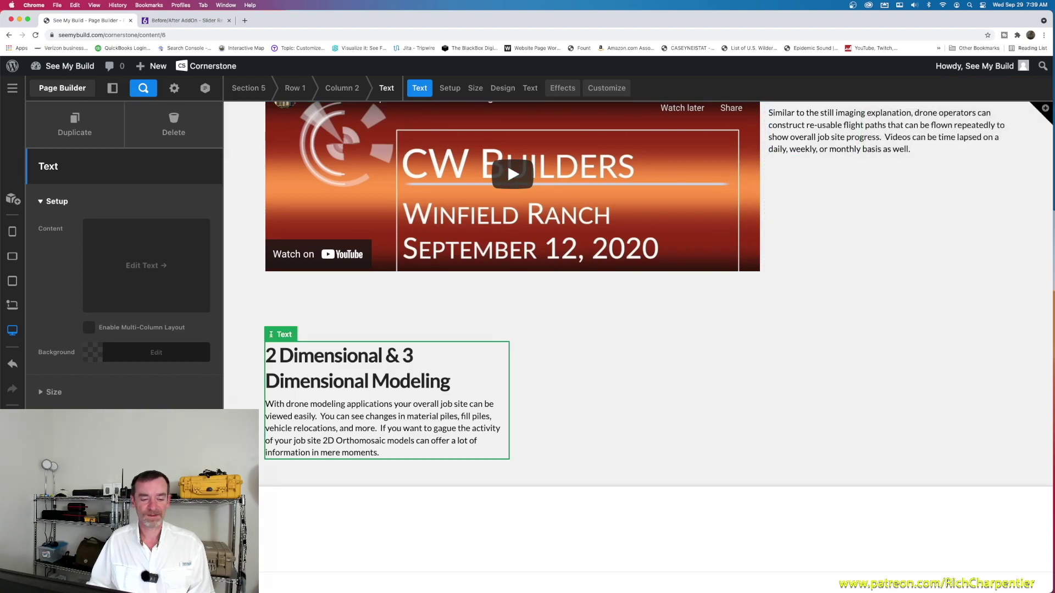
pyautogui.press('super+shift+p')
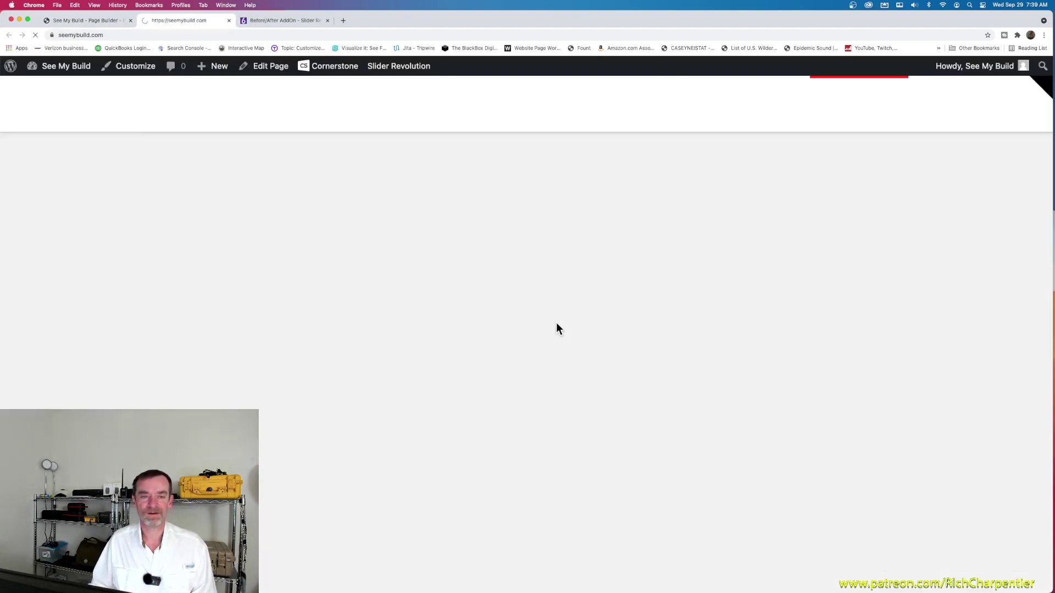
pyautogui.scroll(-10, 536, 264)
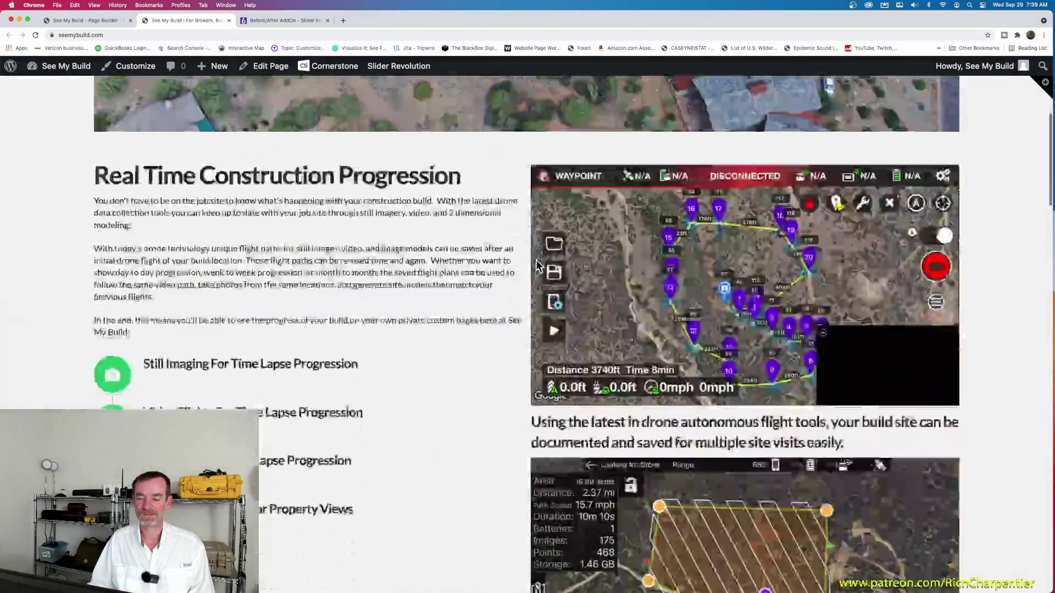
pyautogui.scroll(-15, 536, 265)
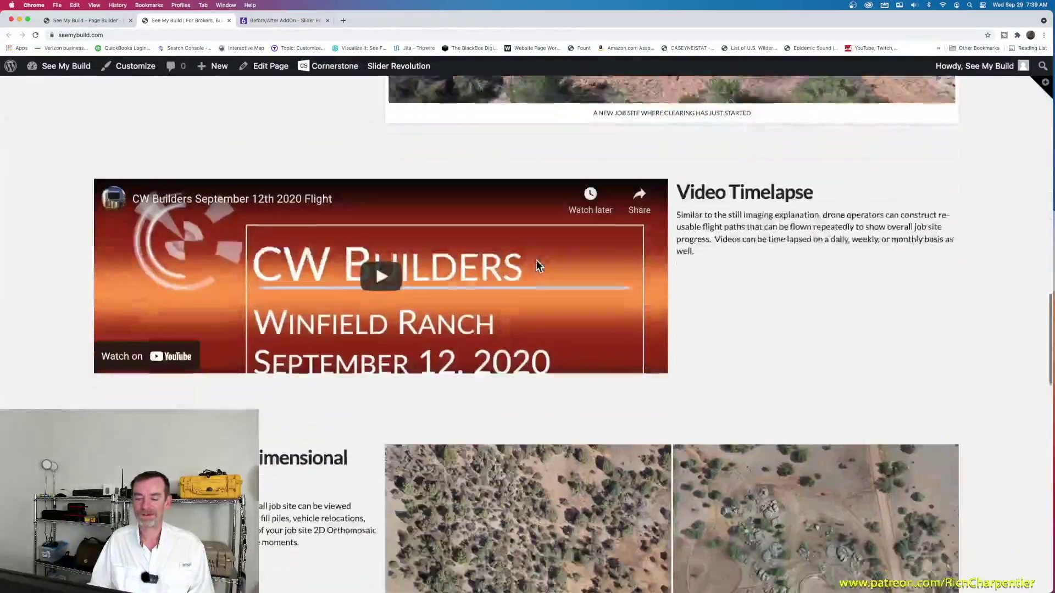
pyautogui.scroll(-5, 537, 266)
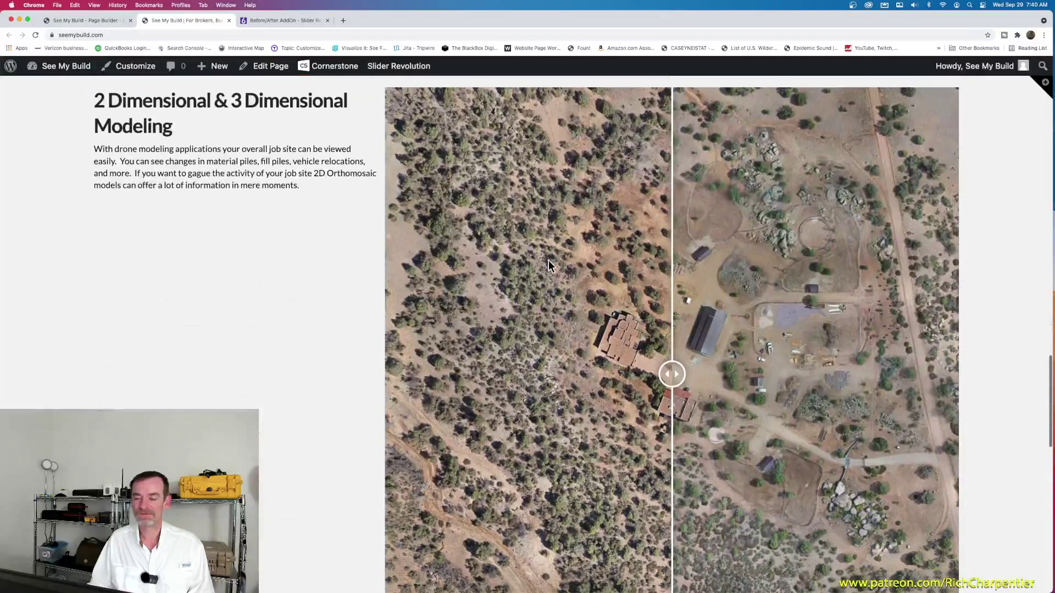
pyautogui.scroll(-10, 618, 278)
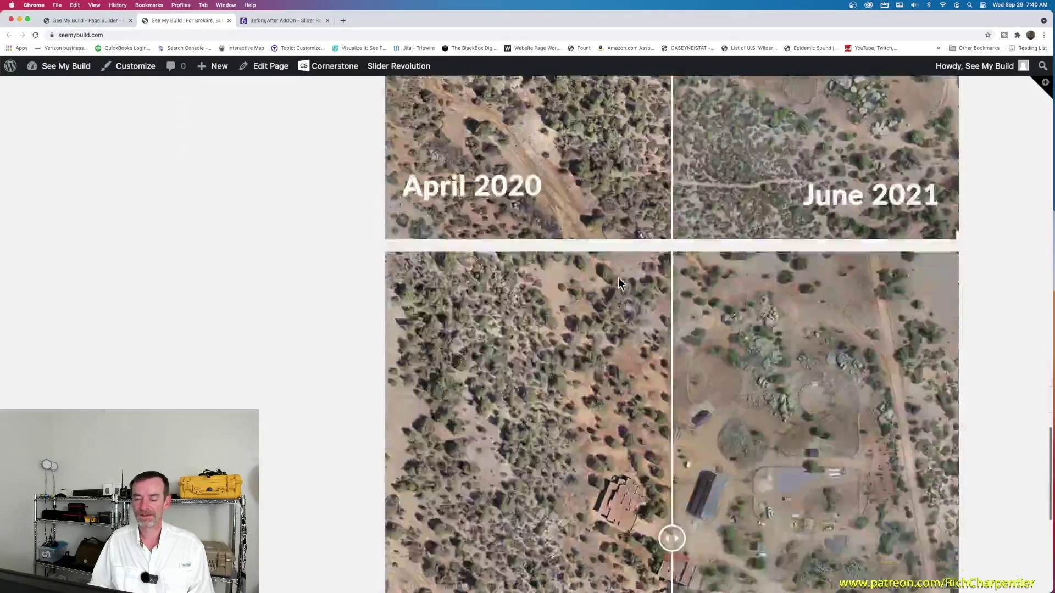
# Step: Examine the two stacked before/after sliders on the home page, including the captions on the lower one
pyautogui.scroll(-3, 618, 278)
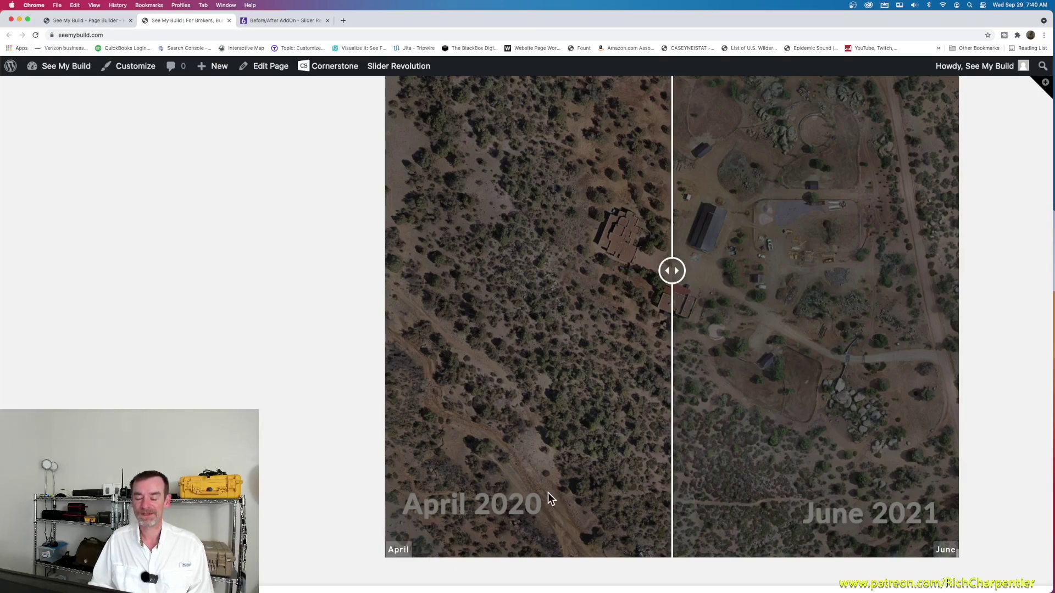
pyautogui.scroll(-5, 627, 432)
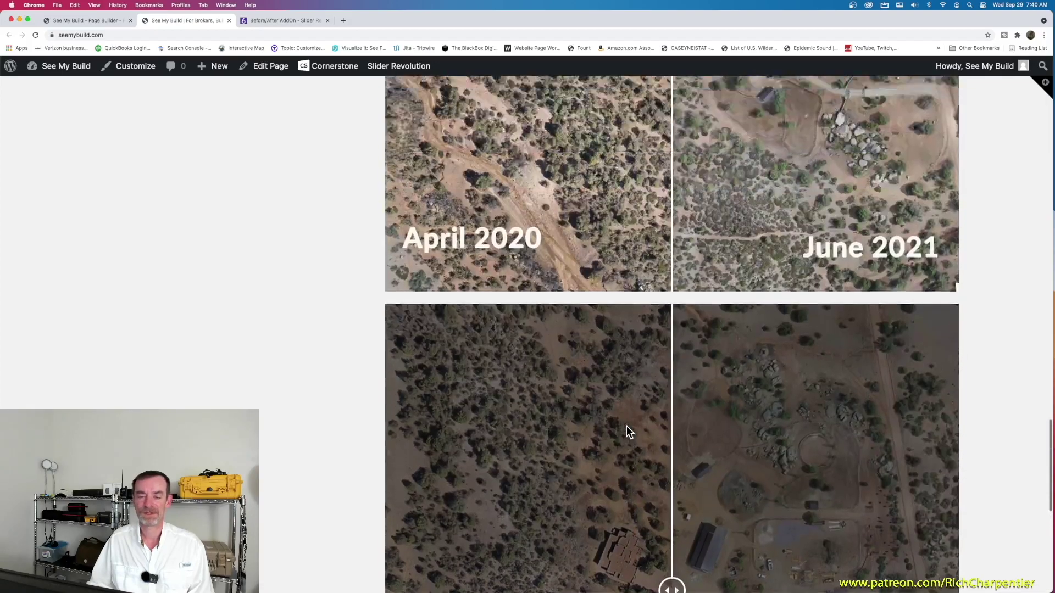
pyautogui.scroll(1, 627, 427)
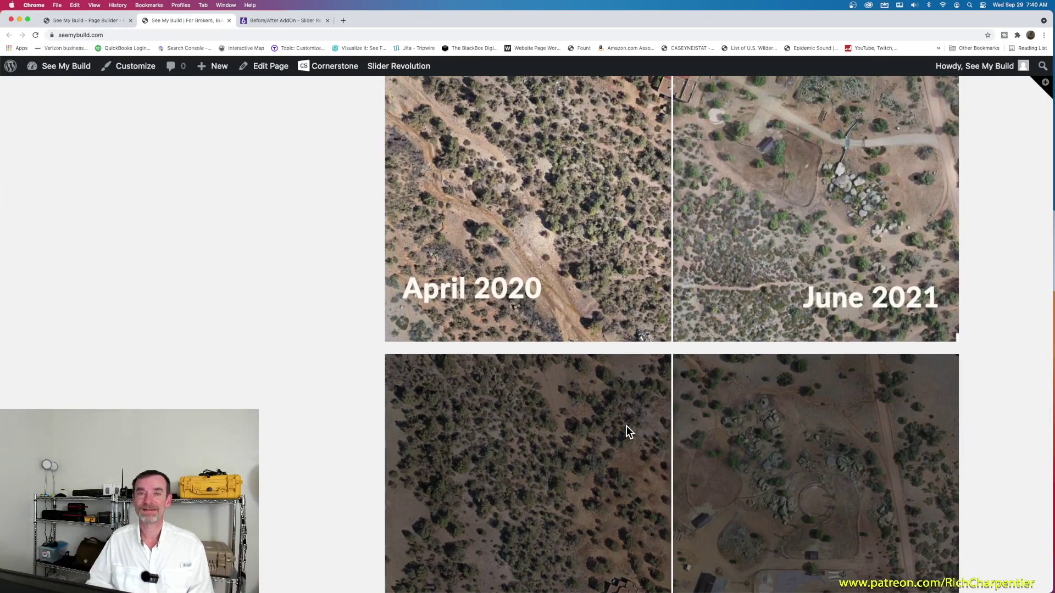
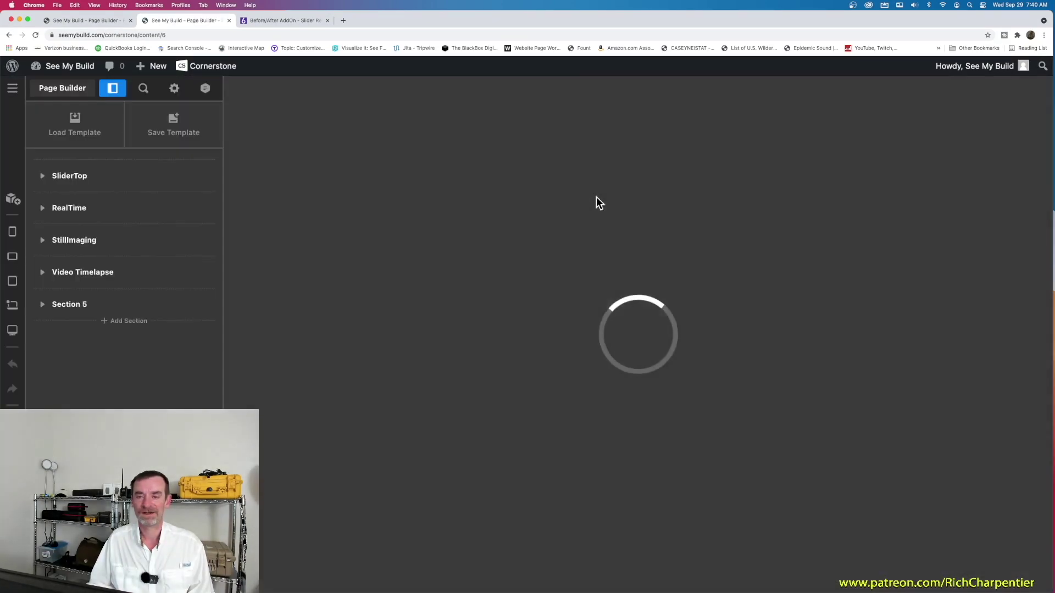
# Step: Delete the second twenty20 shortcode, with its April and June captions, from the text element beside the "2 Dimensional & 3 Dimensional Modeling" text
pyautogui.scroll(-15, 597, 202)
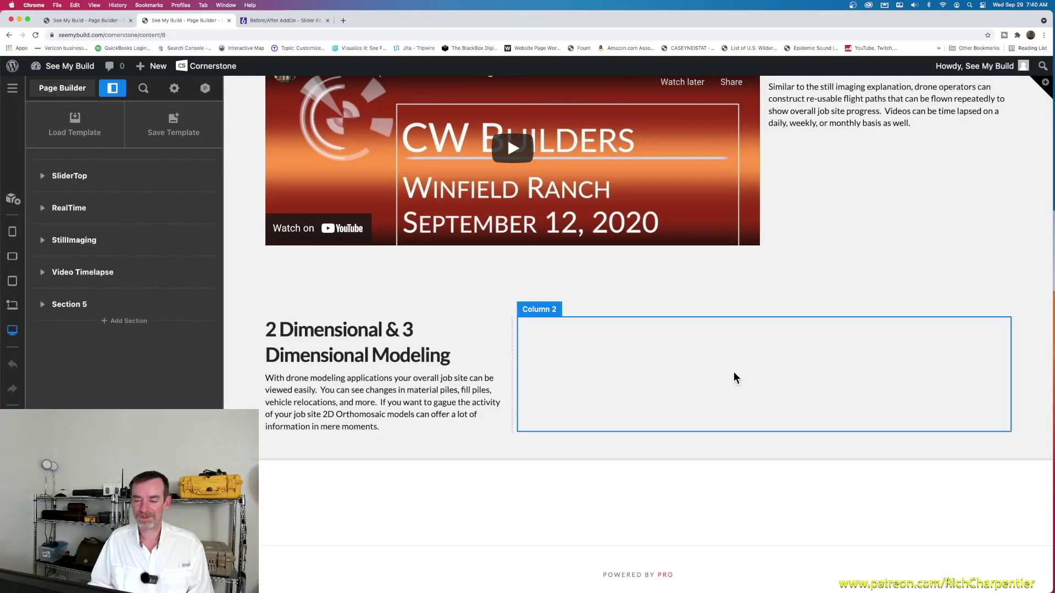
pyautogui.click(733, 373)
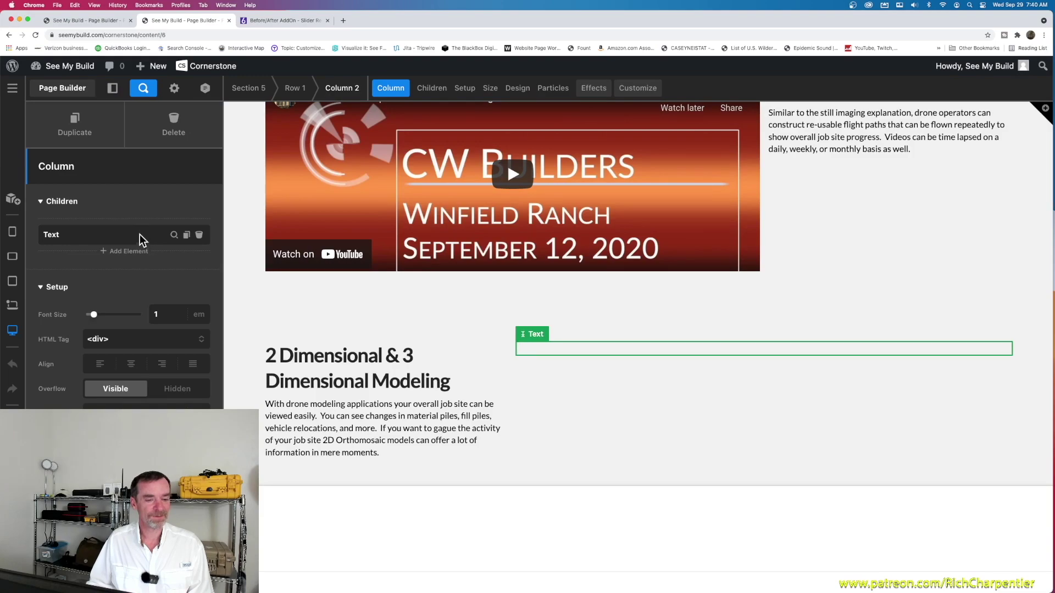
pyautogui.click(173, 236)
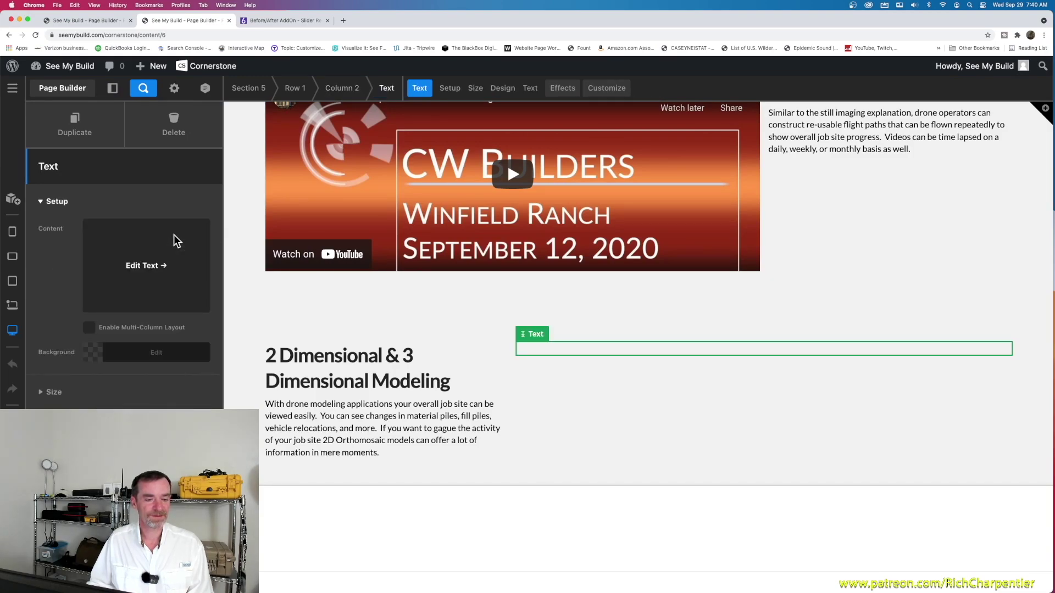
pyautogui.click(167, 267)
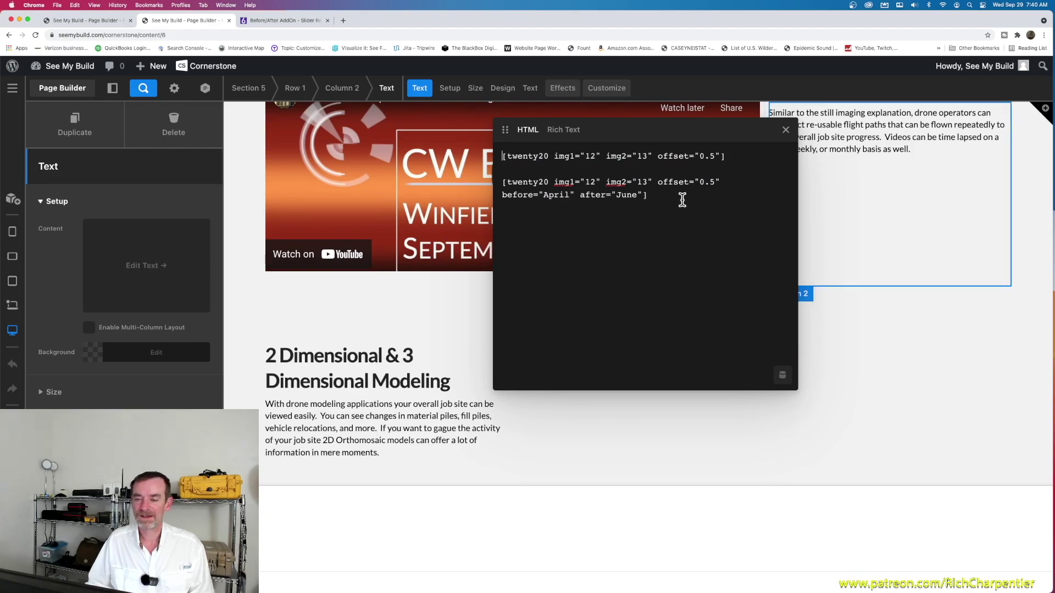
pyautogui.moveTo(680, 197); pyautogui.dragTo(502, 183)
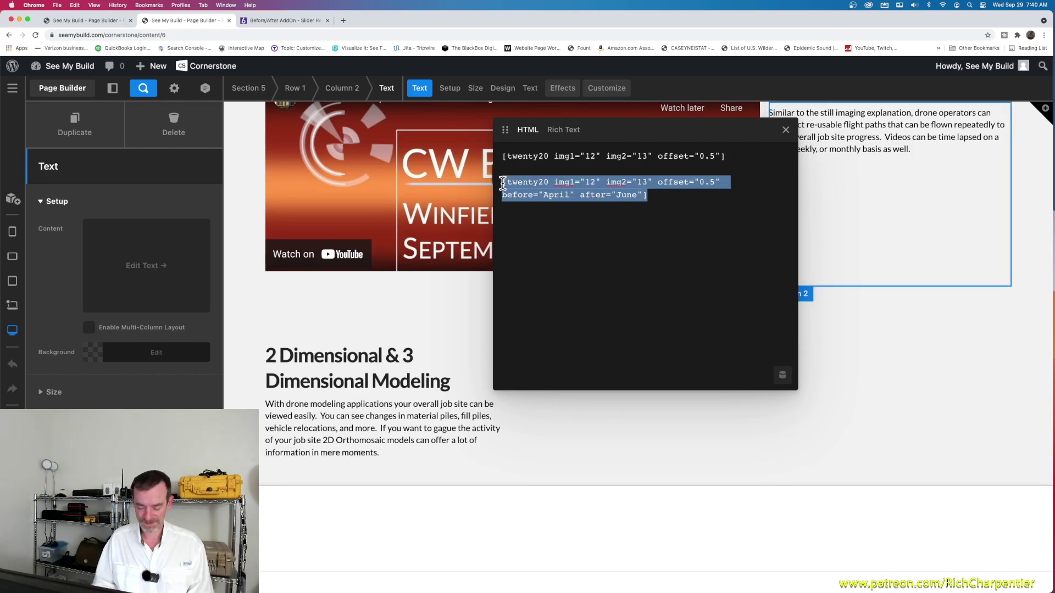
pyautogui.press('BackSpace')
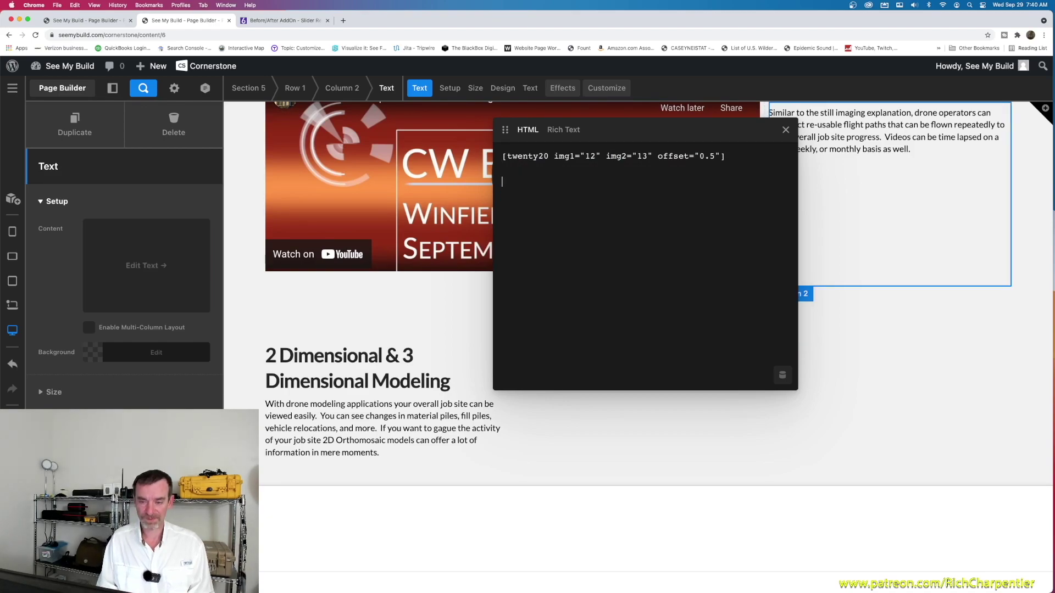
pyautogui.click(786, 131)
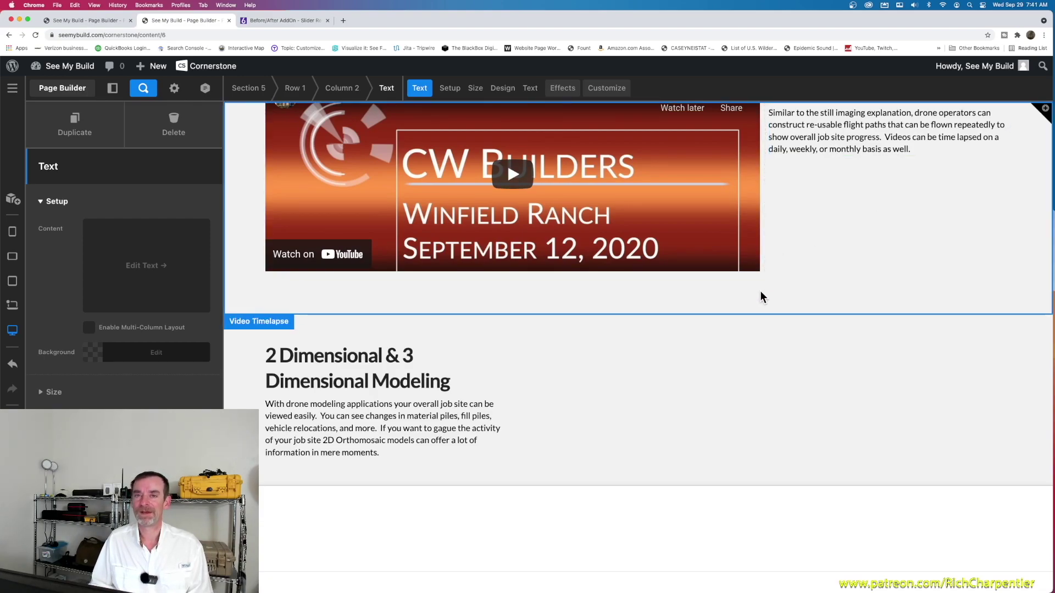
# Step: View the remaining shortcode in the rich text editor, enlarge and reposition the editor window, and close it
pyautogui.click(142, 264)
pyautogui.click(561, 130)
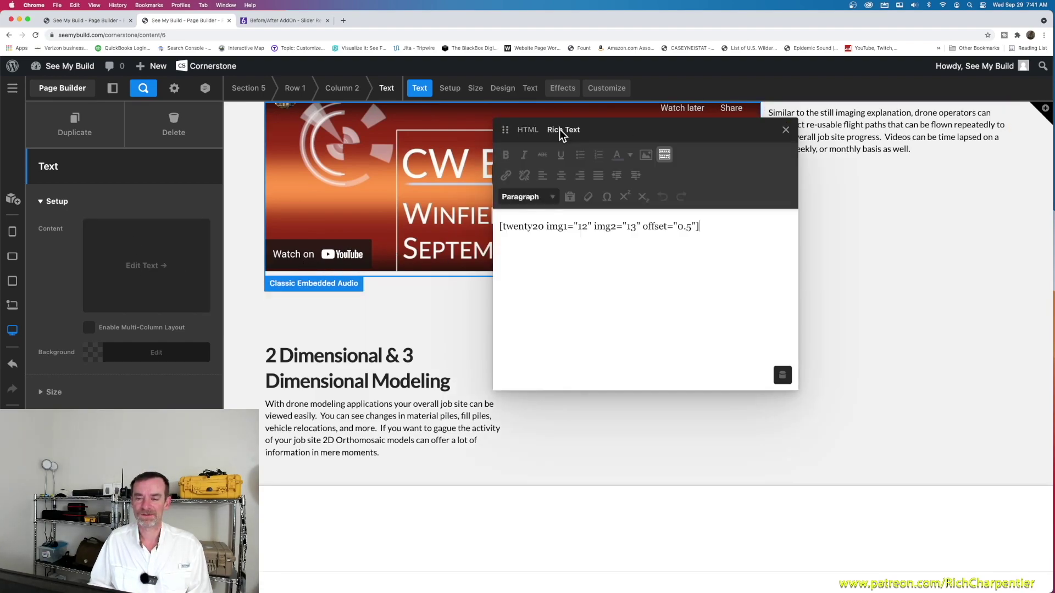
pyautogui.moveTo(782, 379); pyautogui.dragTo(869, 434)
pyautogui.moveTo(587, 127); pyautogui.dragTo(499, 131)
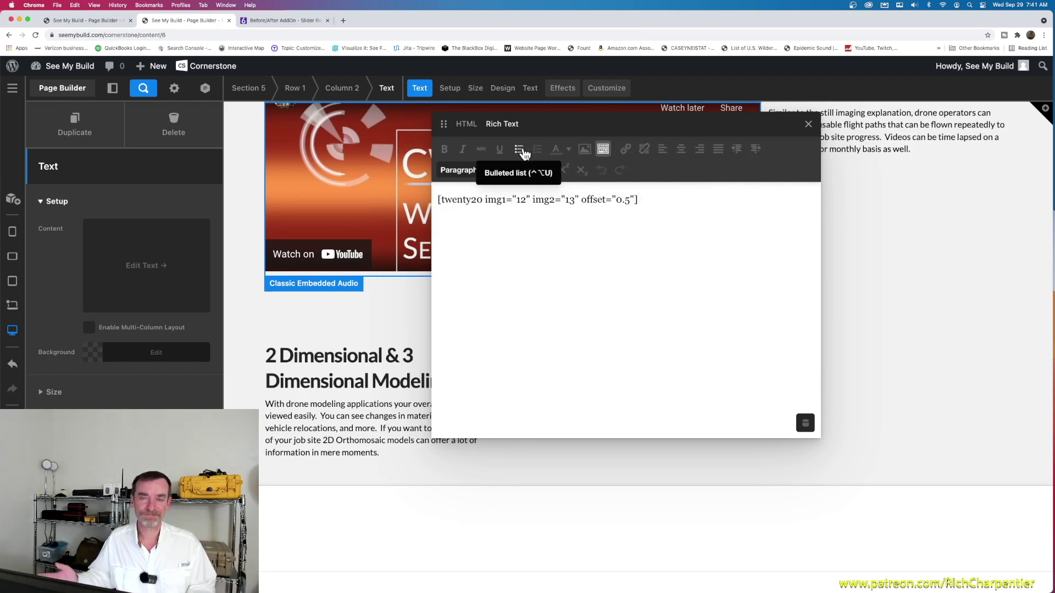
pyautogui.click(808, 124)
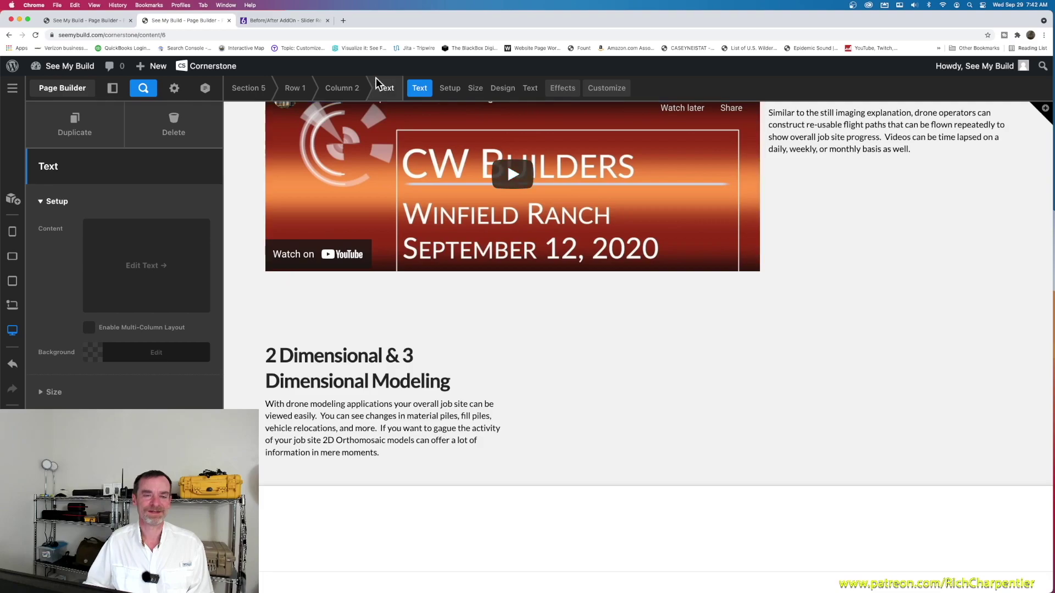
# Step: Save the home page from the other open Cornerstone tab, exit the builder, and visit the live site
pyautogui.click(280, 18)
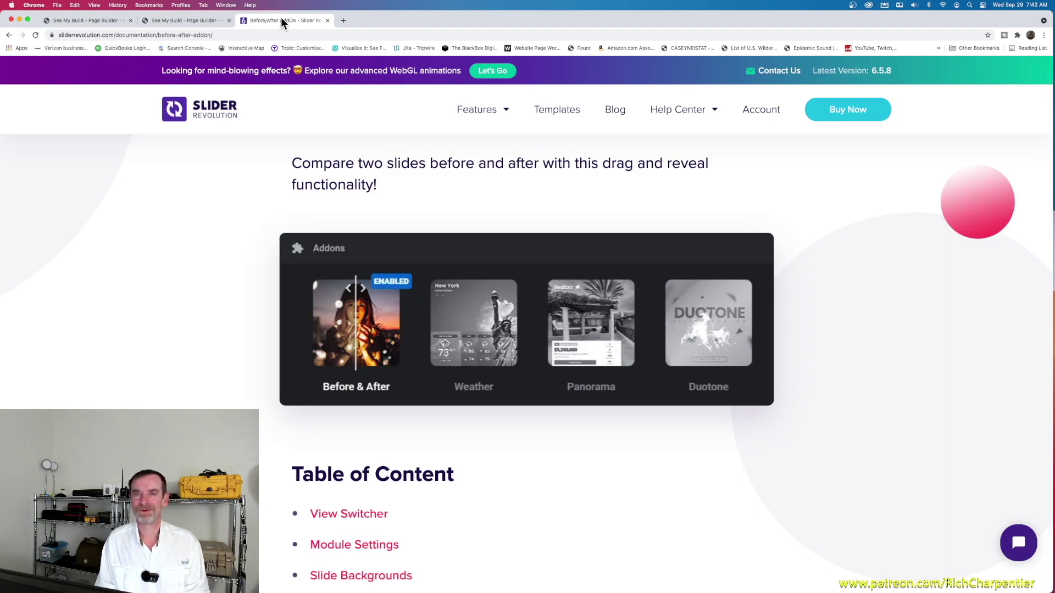
pyautogui.click(96, 18)
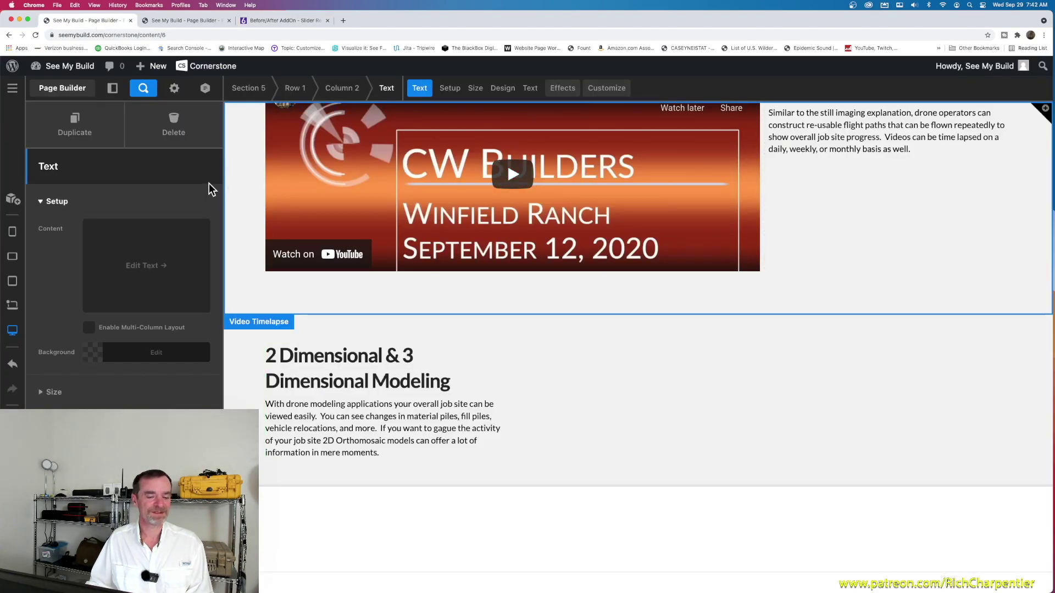
pyautogui.press('super+s')
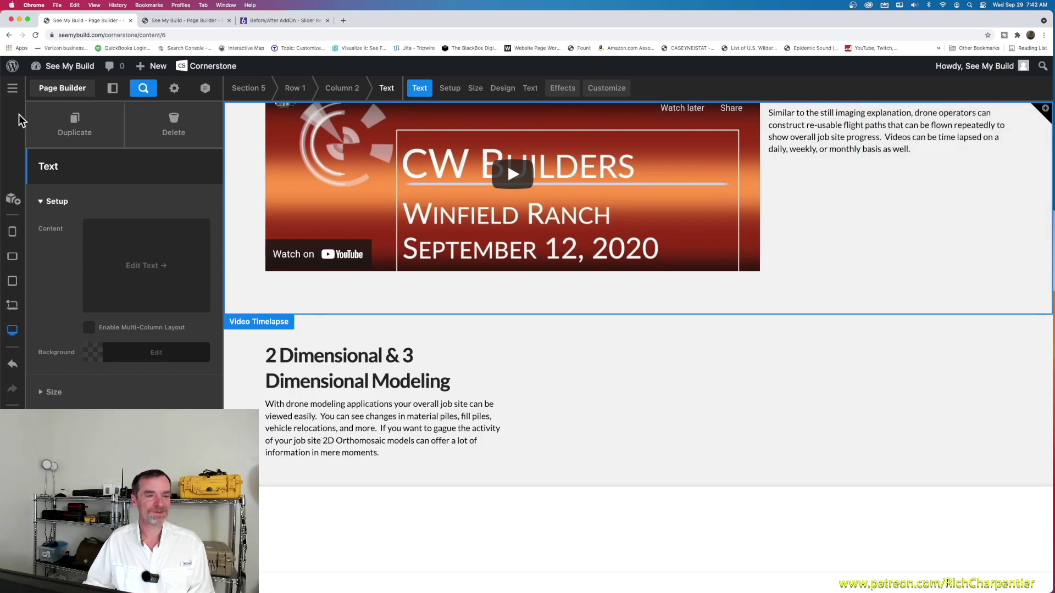
pyautogui.click(12, 89)
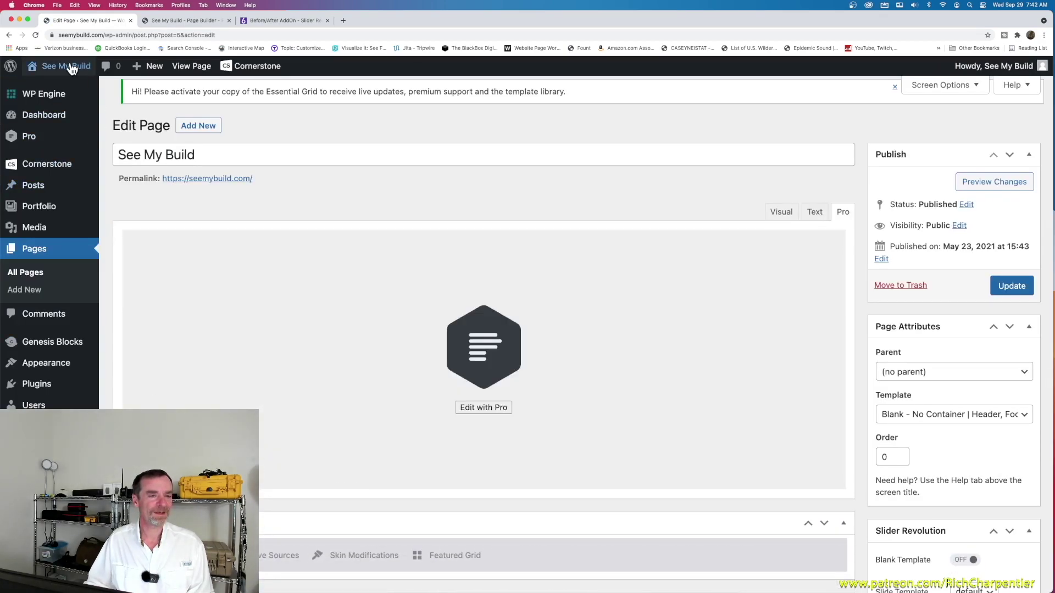
pyautogui.click(72, 67)
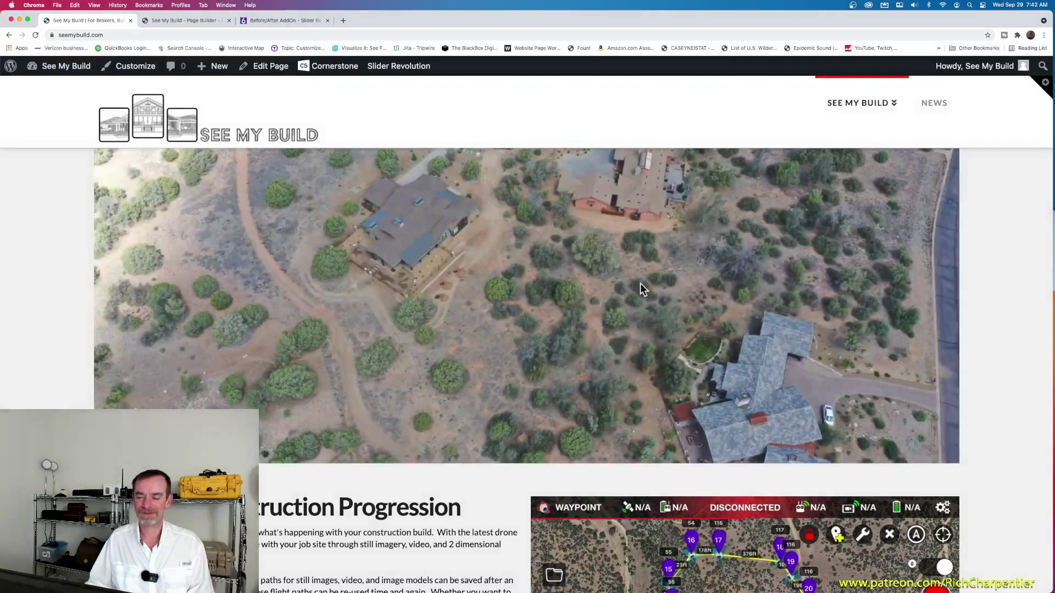
# Step: Check the before/after sliders in the home page's modeling section, reloading the page to look again
pyautogui.scroll(-4, 641, 282)
pyautogui.scroll(-20, 640, 283)
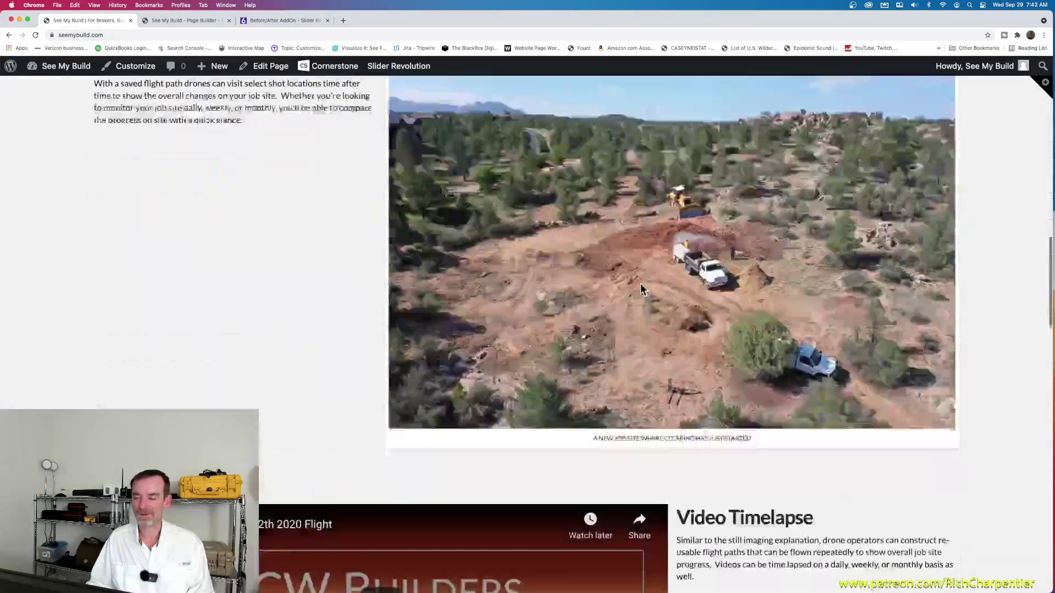
pyautogui.scroll(-15, 643, 289)
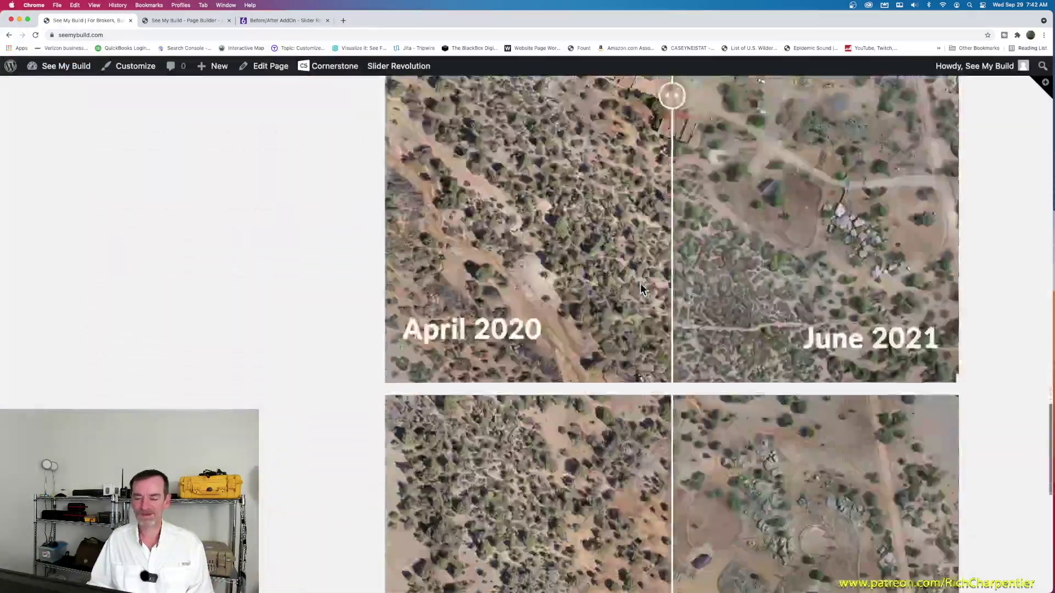
pyautogui.scroll(-4, 641, 282)
pyautogui.scroll(3, 640, 282)
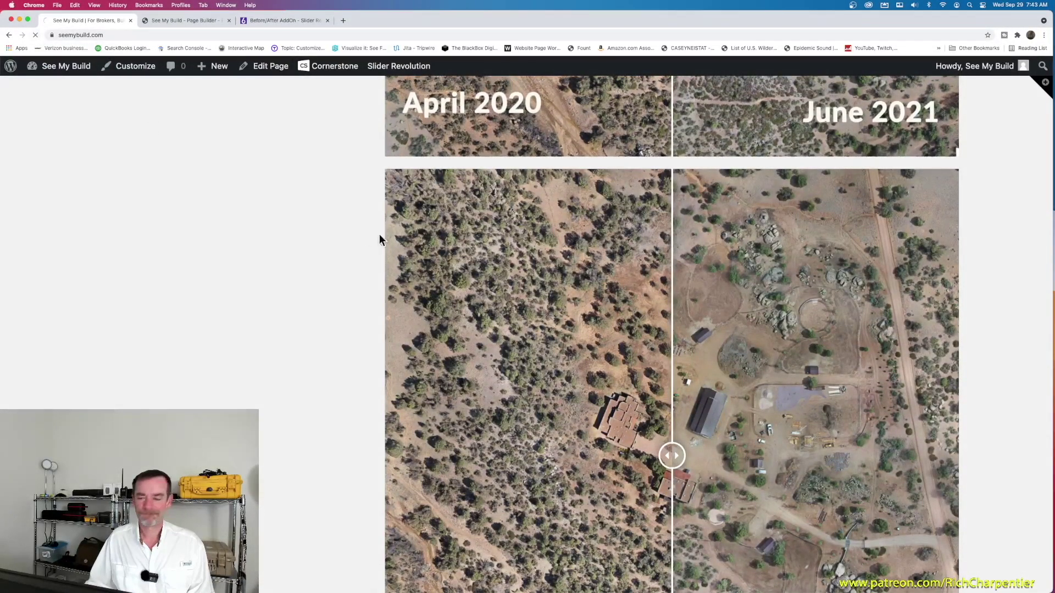
pyautogui.press('Home')
pyautogui.scroll(-20, 603, 257)
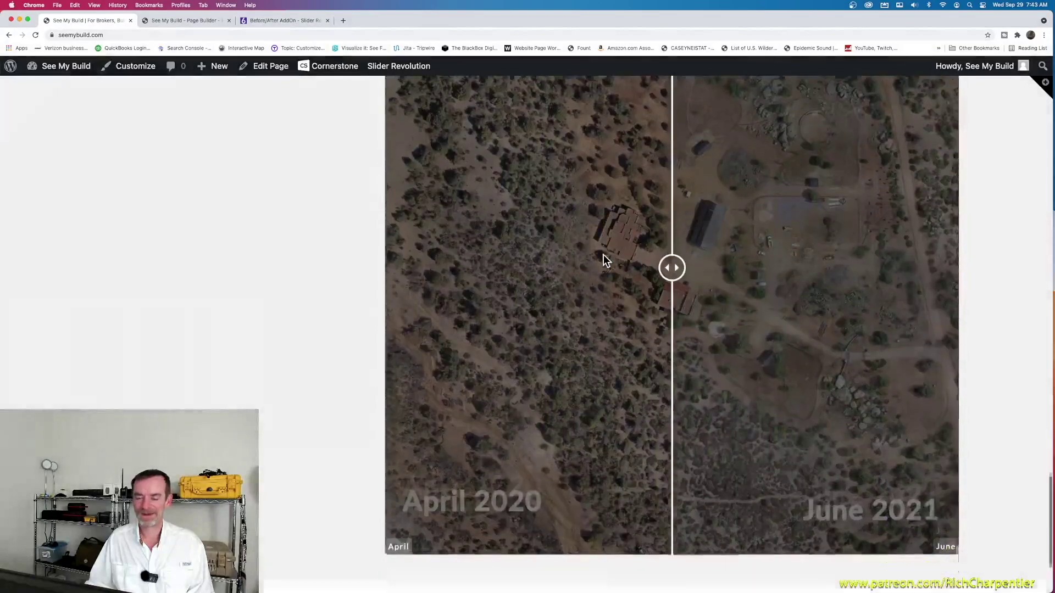
pyautogui.scroll(-6, 604, 255)
pyautogui.scroll(2, 604, 255)
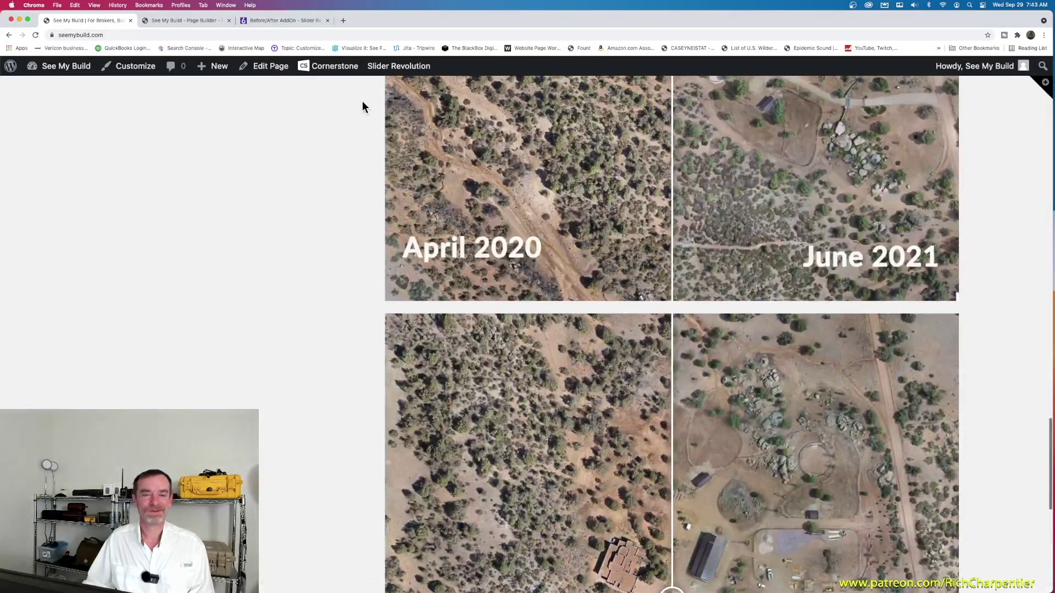
# Step: Keep the Cornerstone tab with the unsaved edit open, recheck the text element's shortcode, and save the home page
pyautogui.click(228, 20)
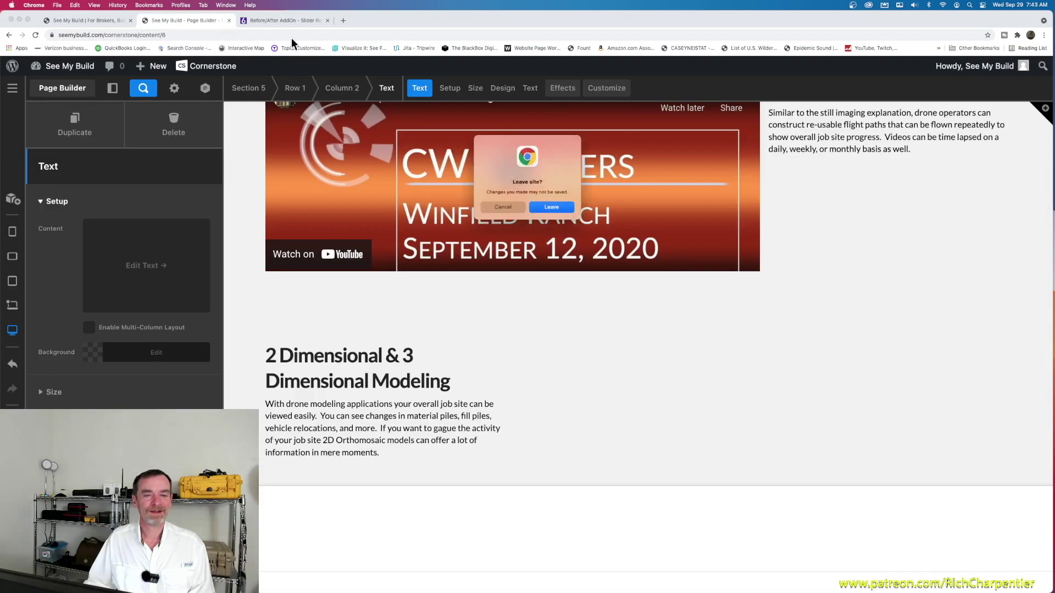
pyautogui.click(510, 207)
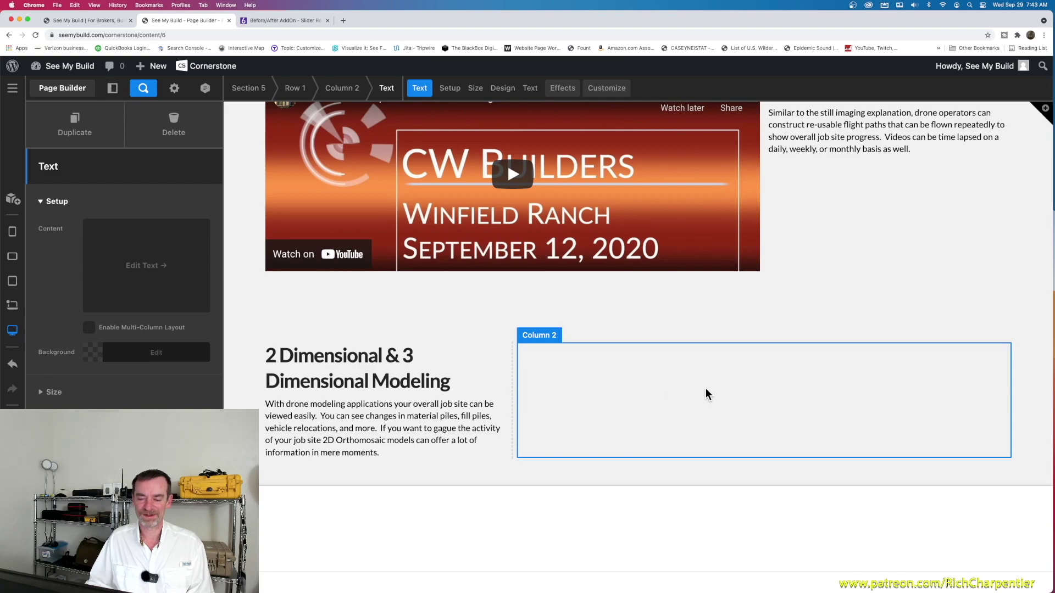
pyautogui.click(156, 268)
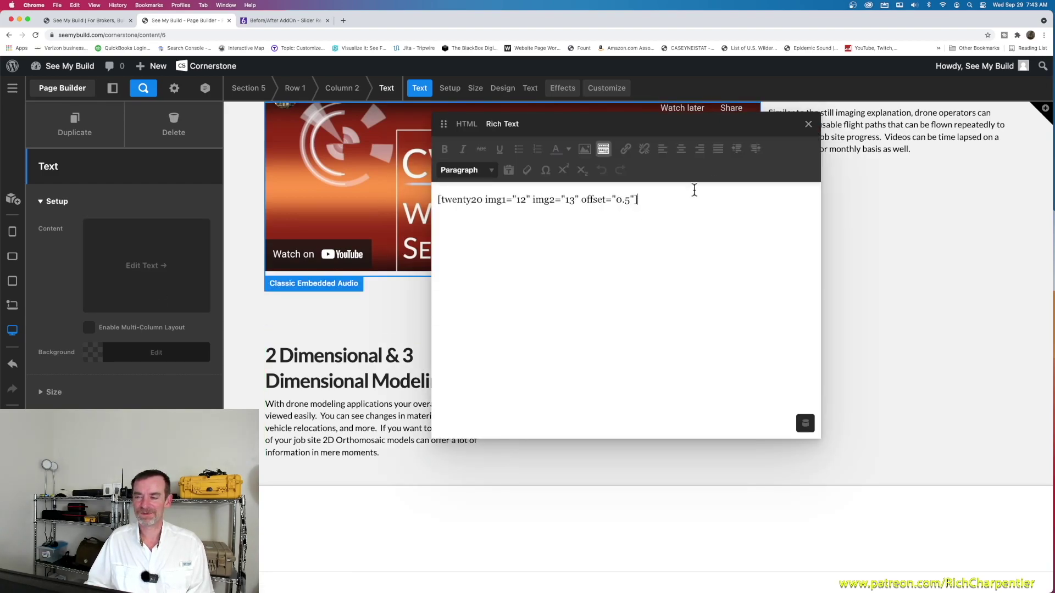
pyautogui.click(809, 125)
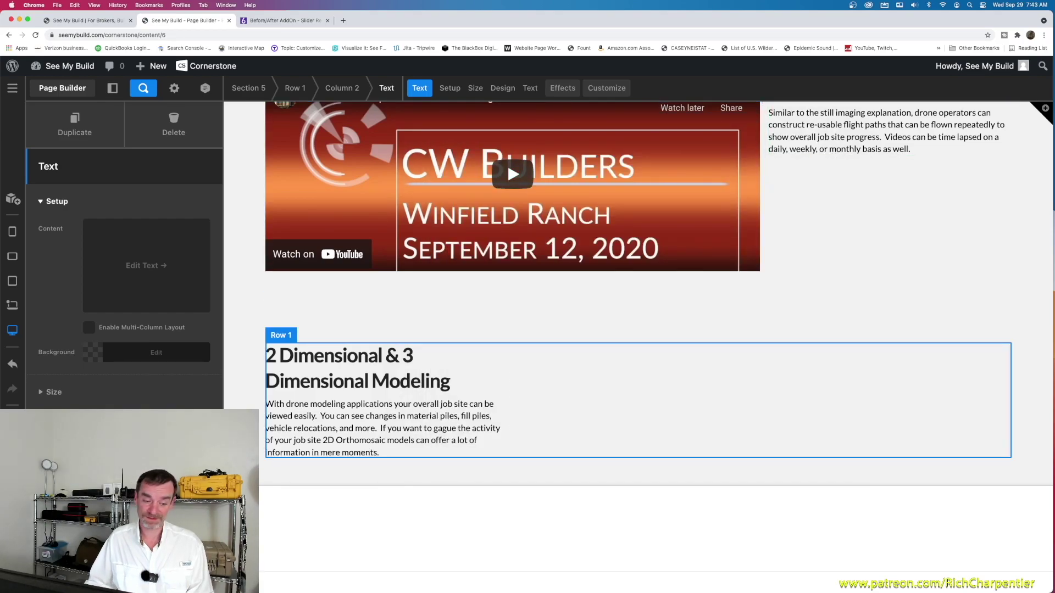
pyautogui.press('super+s')
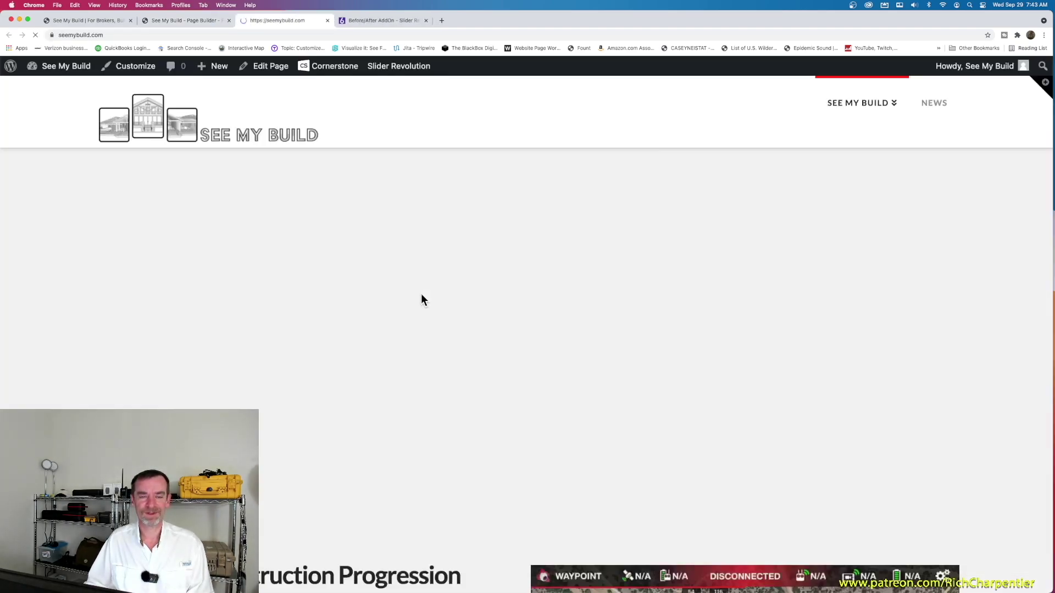
# Step: Review the before/after slider on the live home page in a new tab, and return to the Slider Revolution Before/After AddOn documentation
pyautogui.scroll(-10, 419, 283)
pyautogui.scroll(-15, 419, 283)
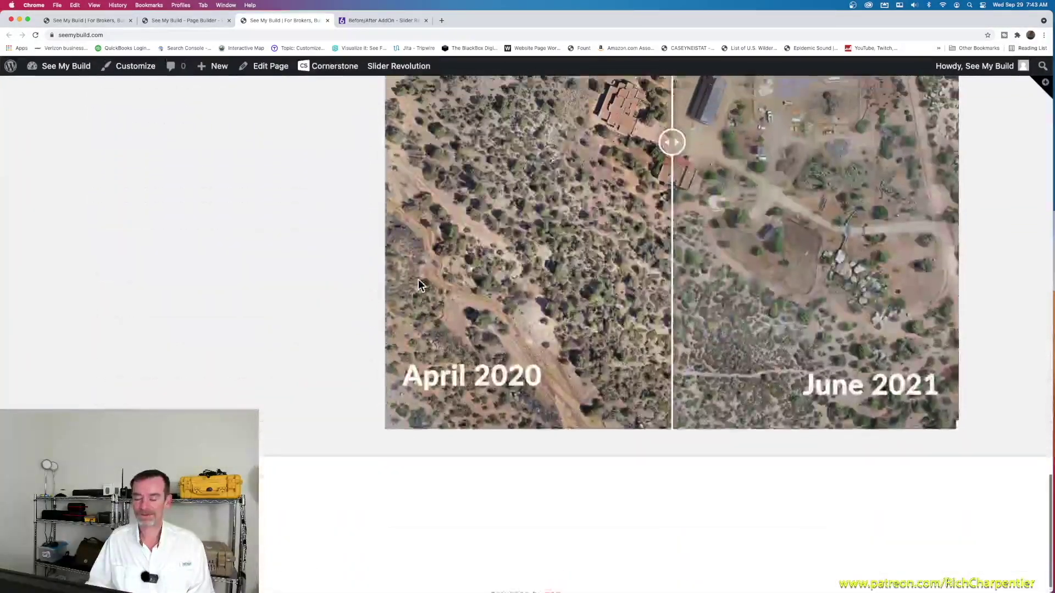
pyautogui.scroll(5, 419, 283)
pyautogui.scroll(-3, 680, 351)
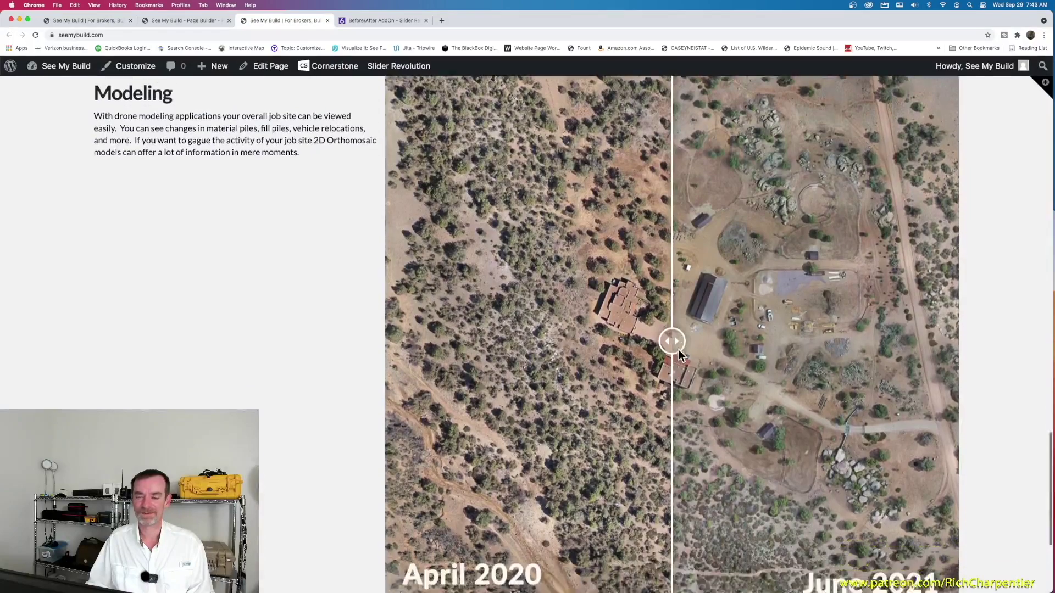
pyautogui.scroll(4, 678, 350)
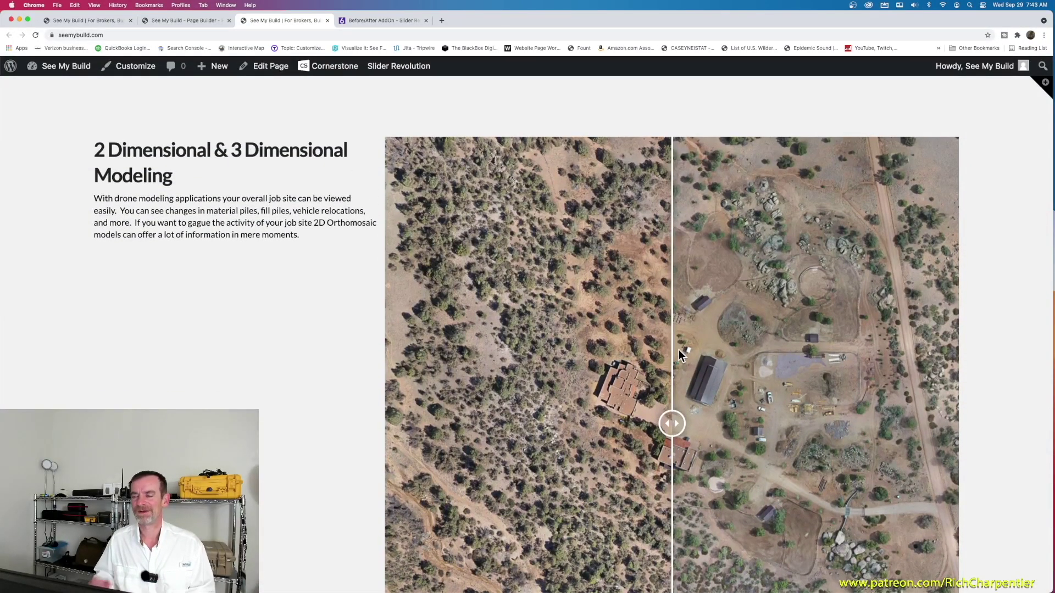
pyautogui.scroll(-2, 680, 354)
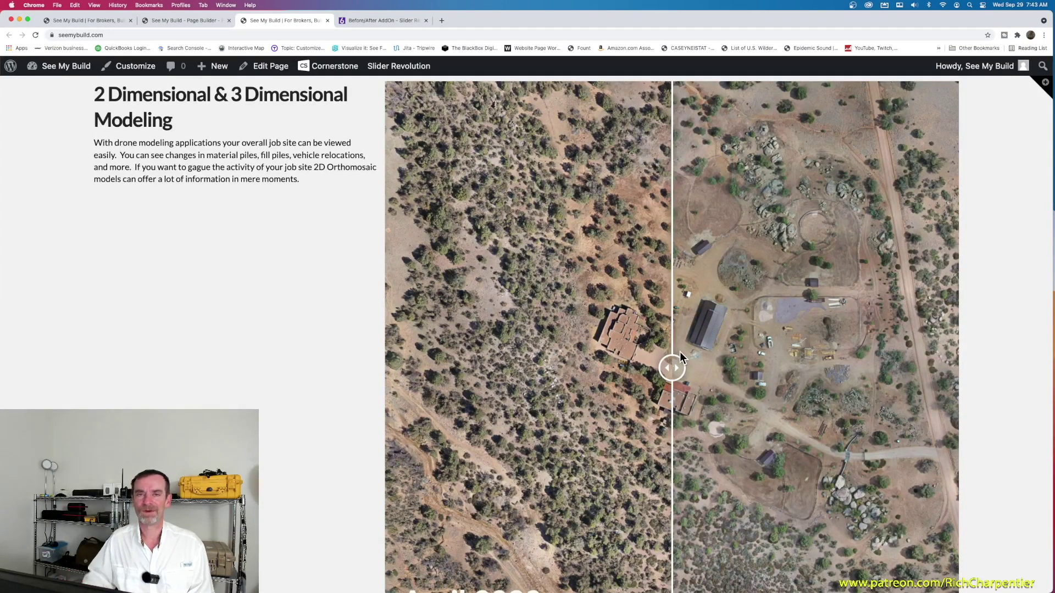
pyautogui.click(369, 20)
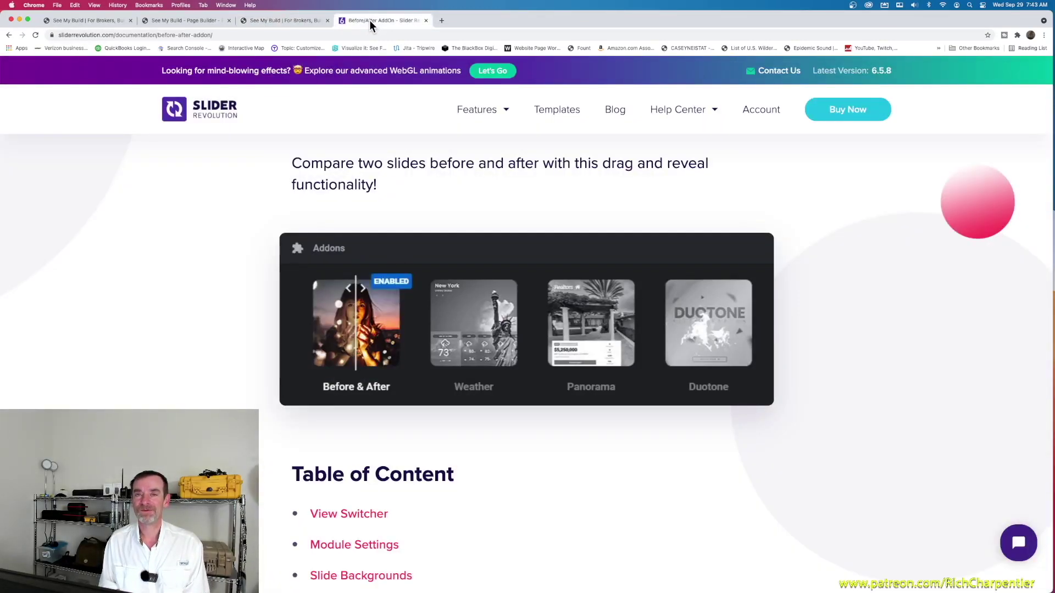